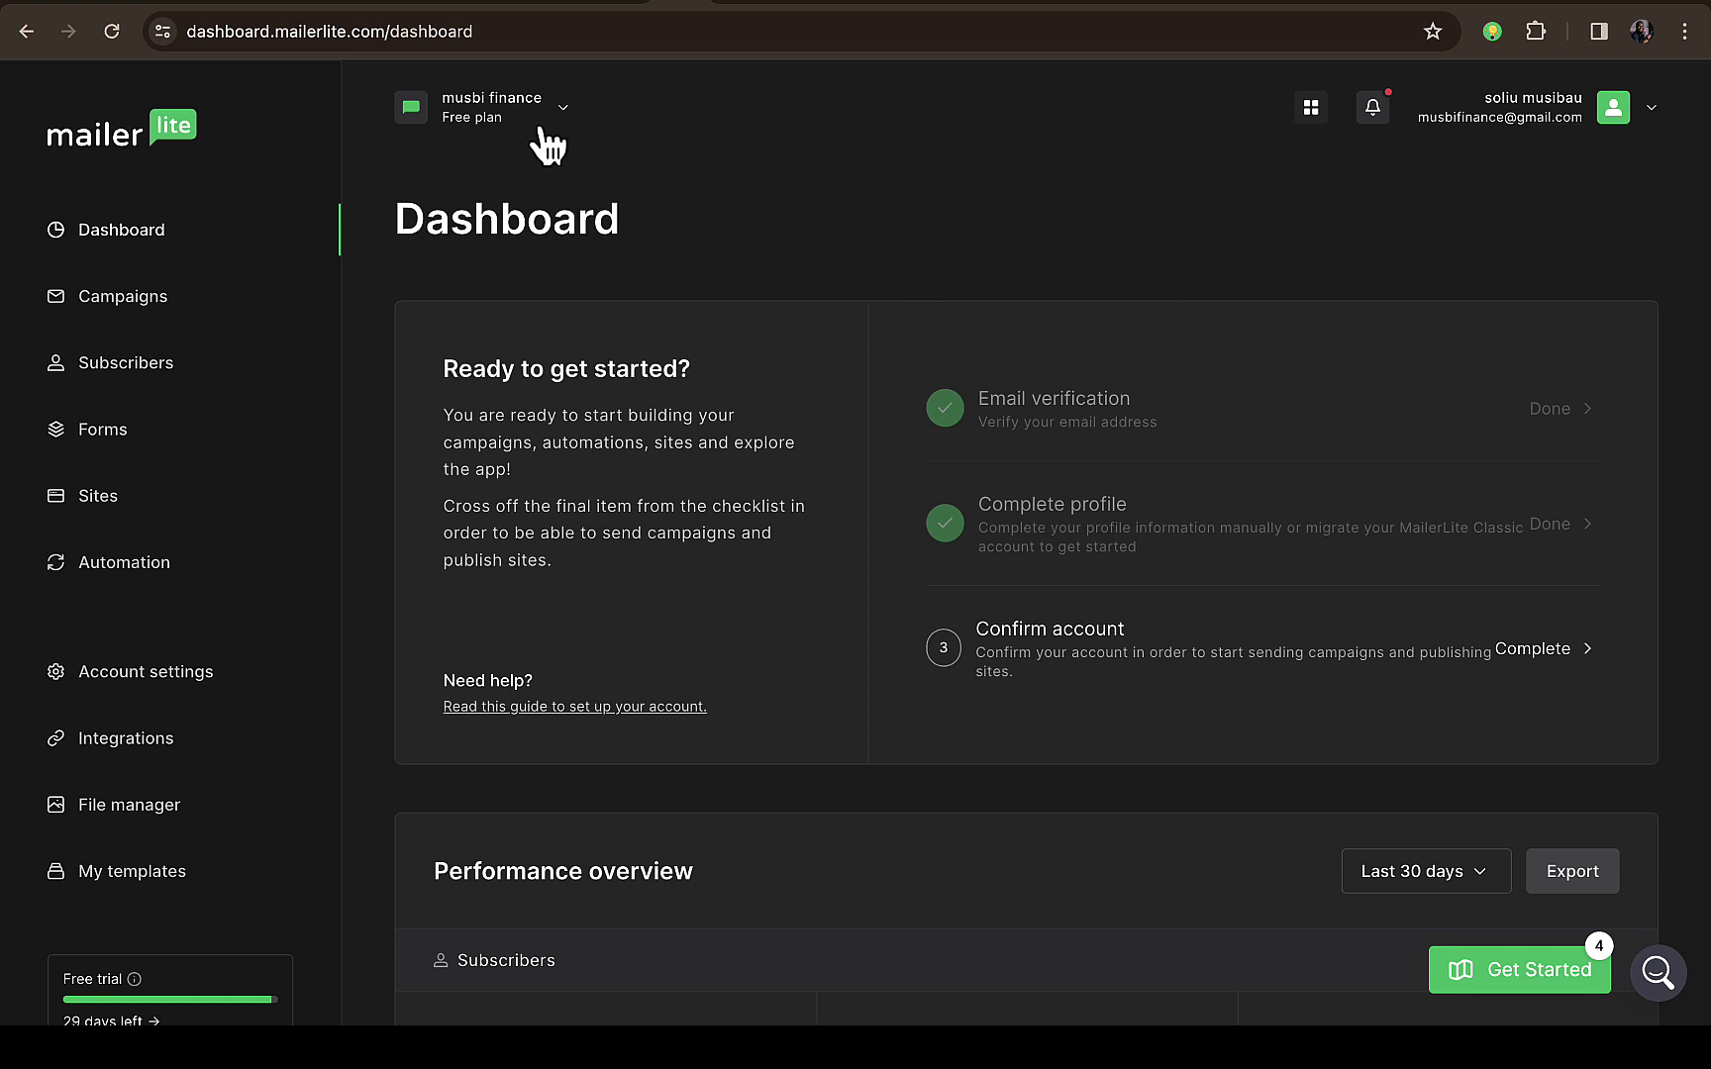
Go to Subscribers, choose Add subscribers, and select the Import from Mailchimp option.
scroll(306, 871, "down", 2)
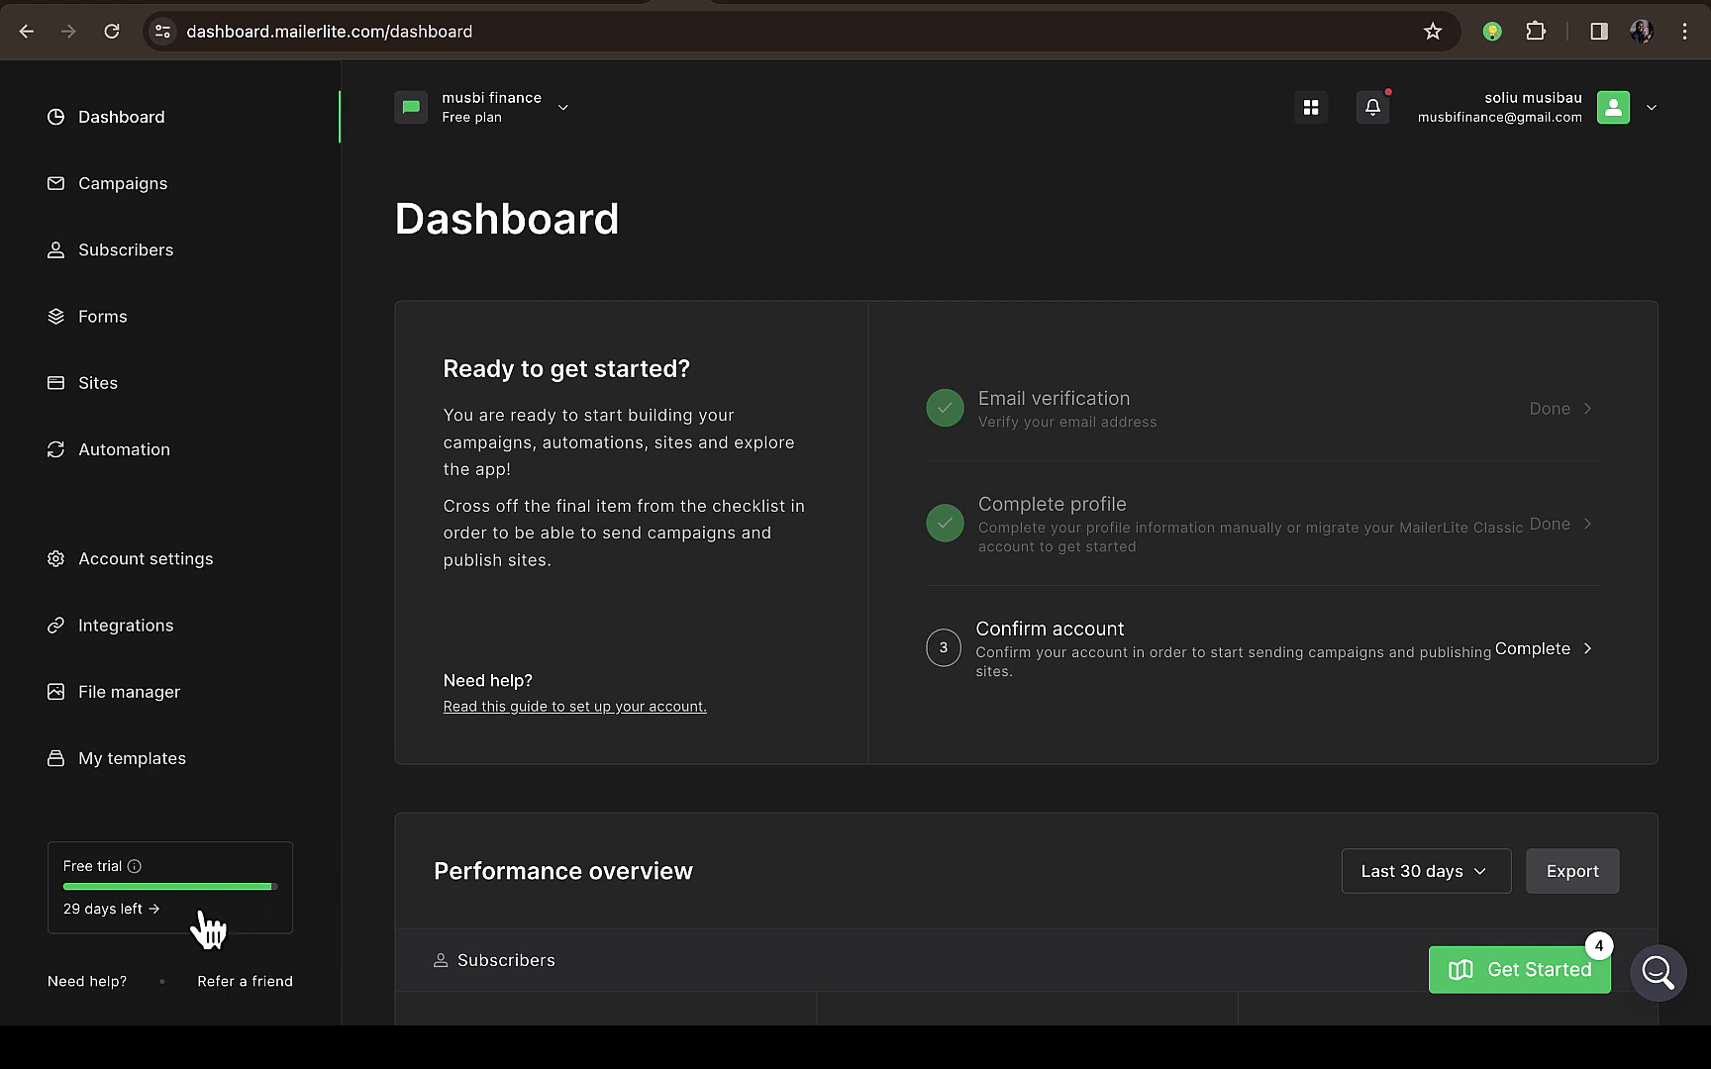
mouse_move(118, 917)
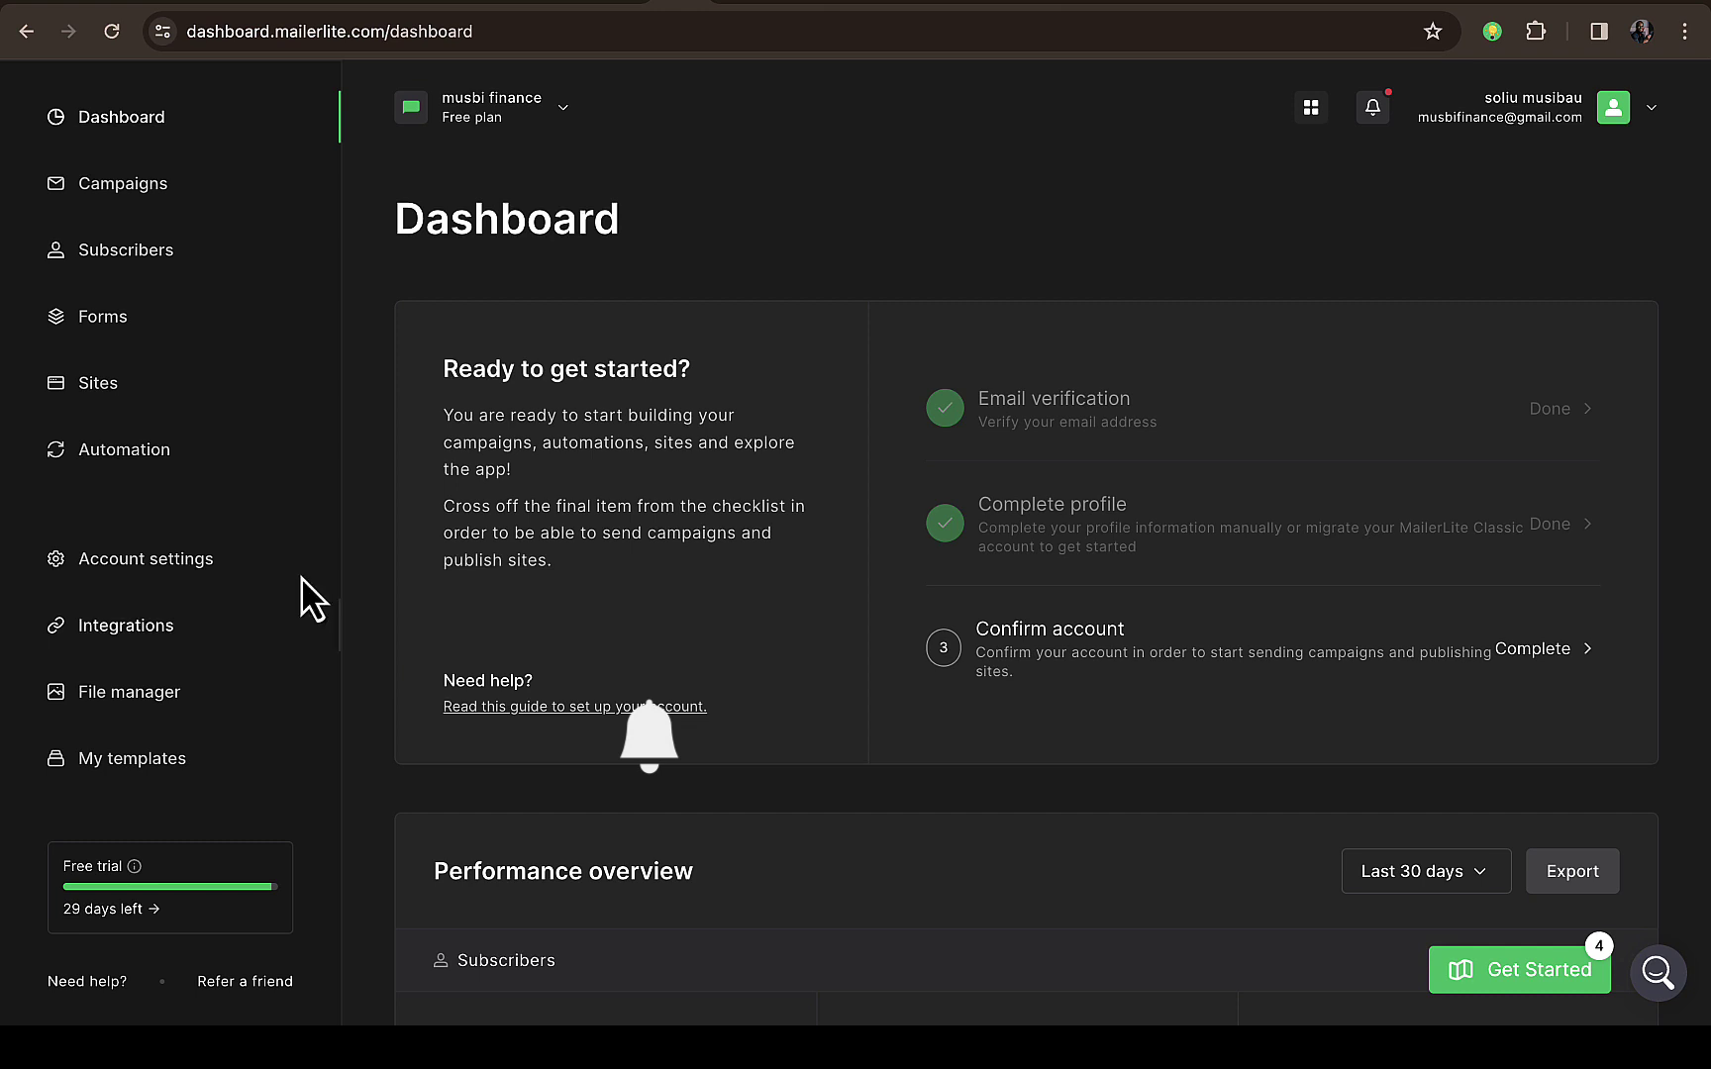
left_click(119, 255)
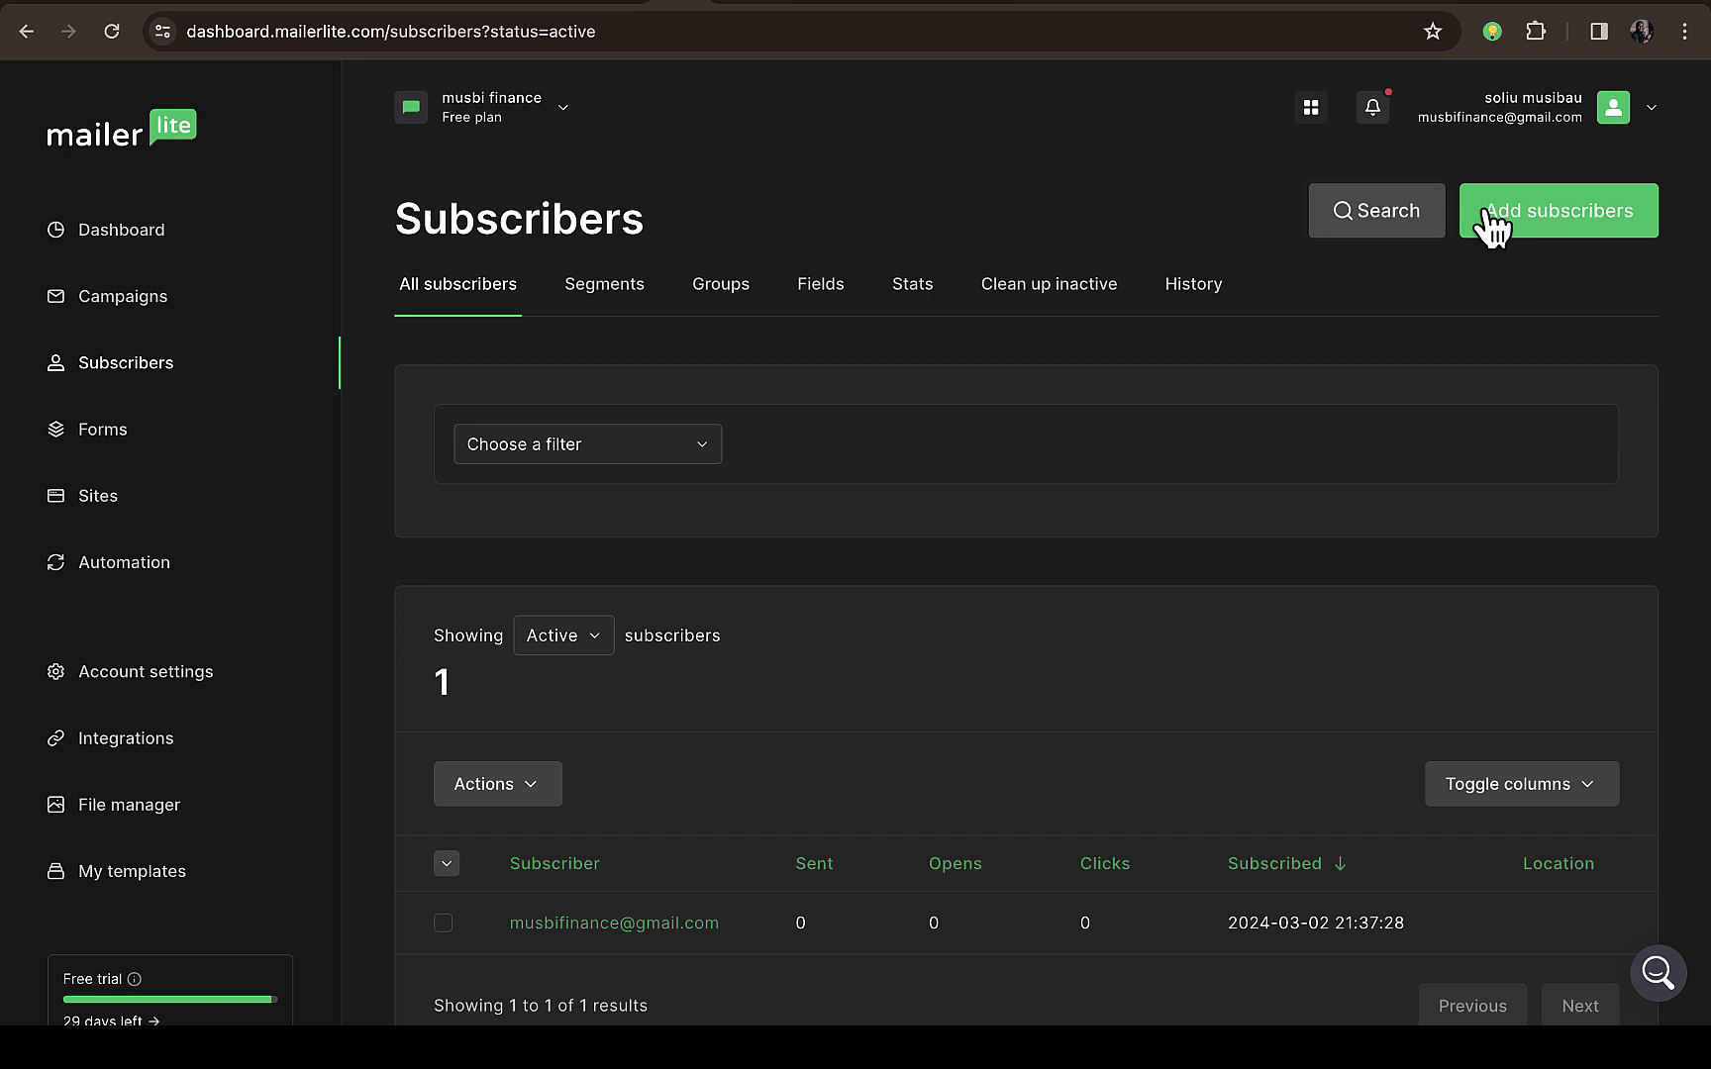
left_click(1552, 226)
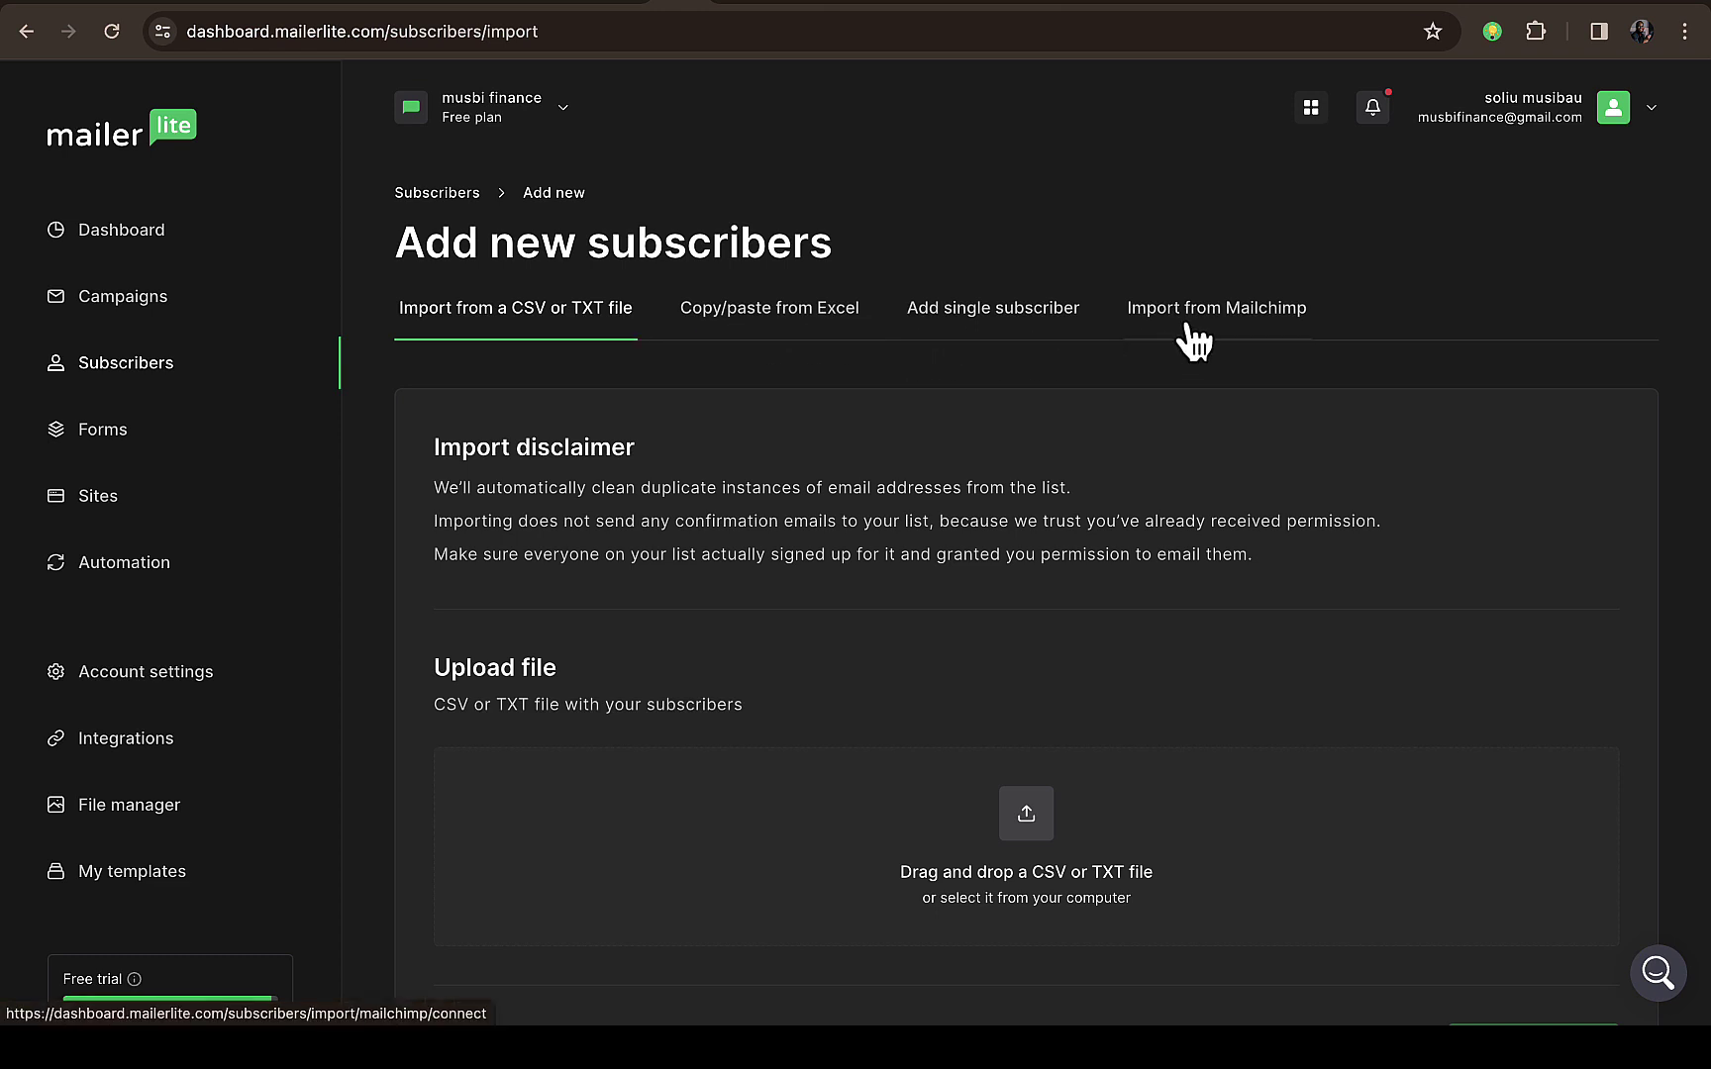
left_click(1238, 317)
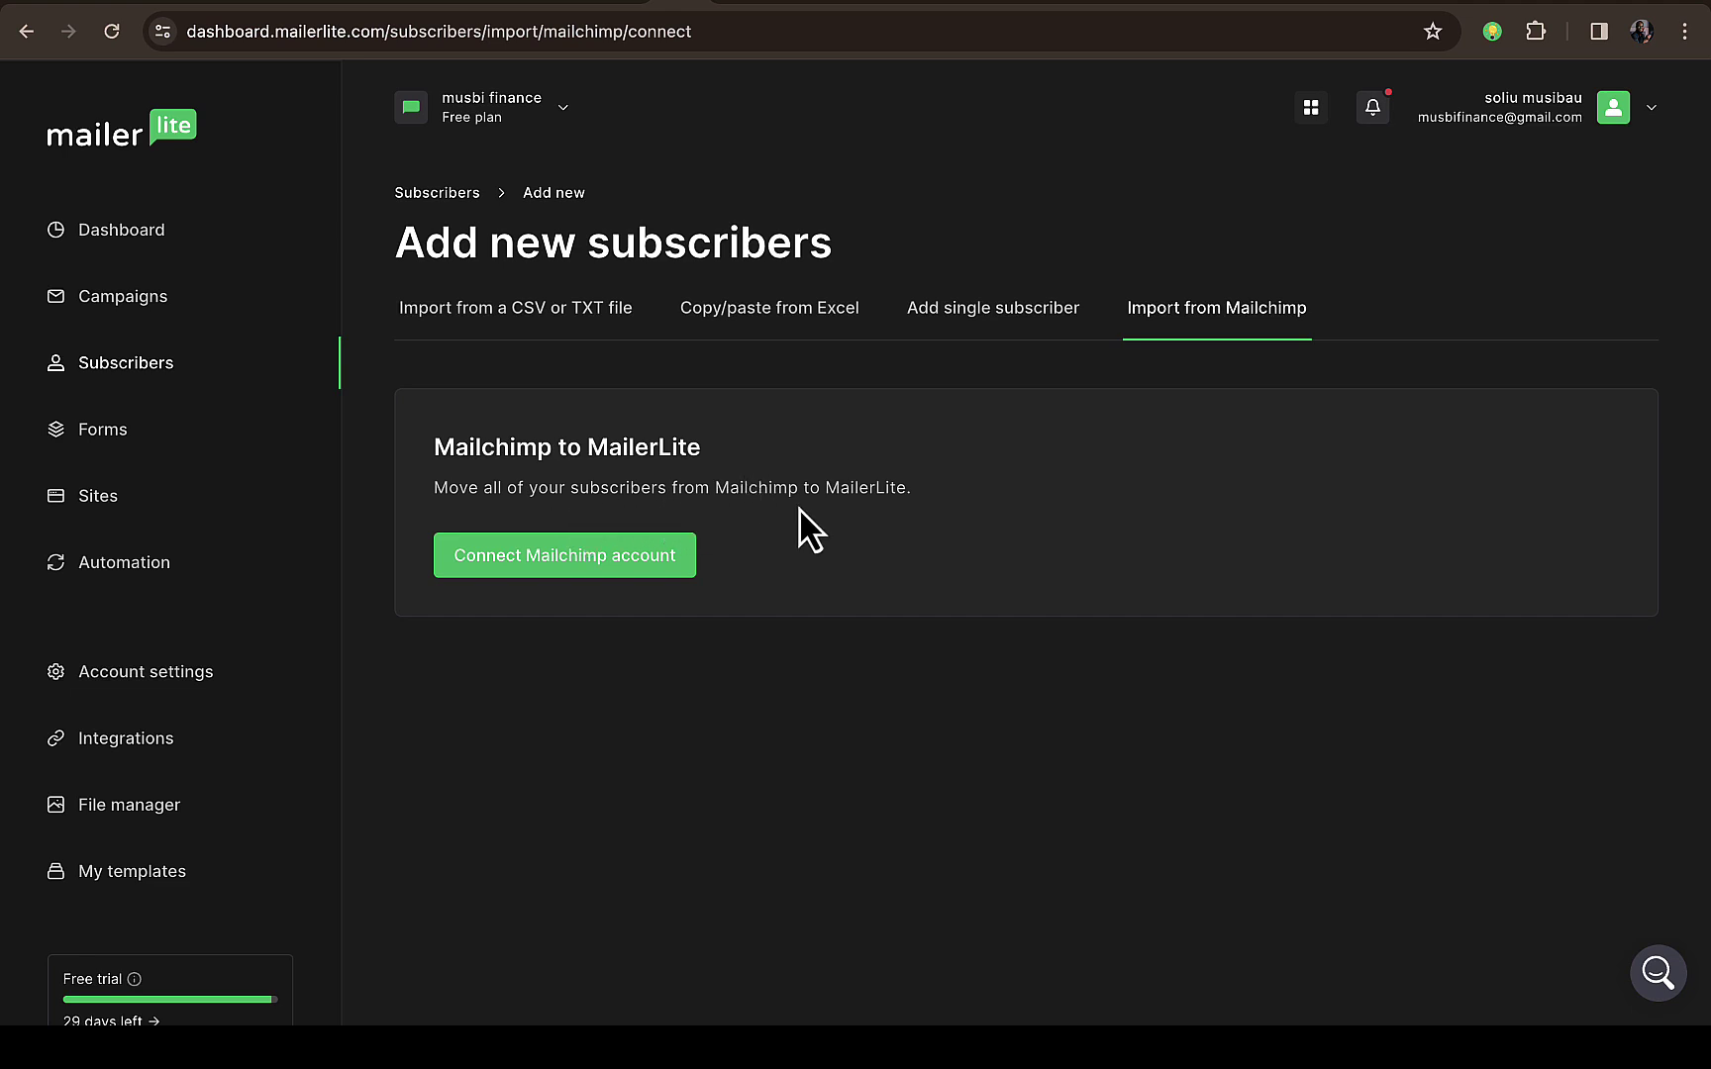
Start connecting a Mailchimp account and fill the Username with the saved e-mail address.
left_click(560, 576)
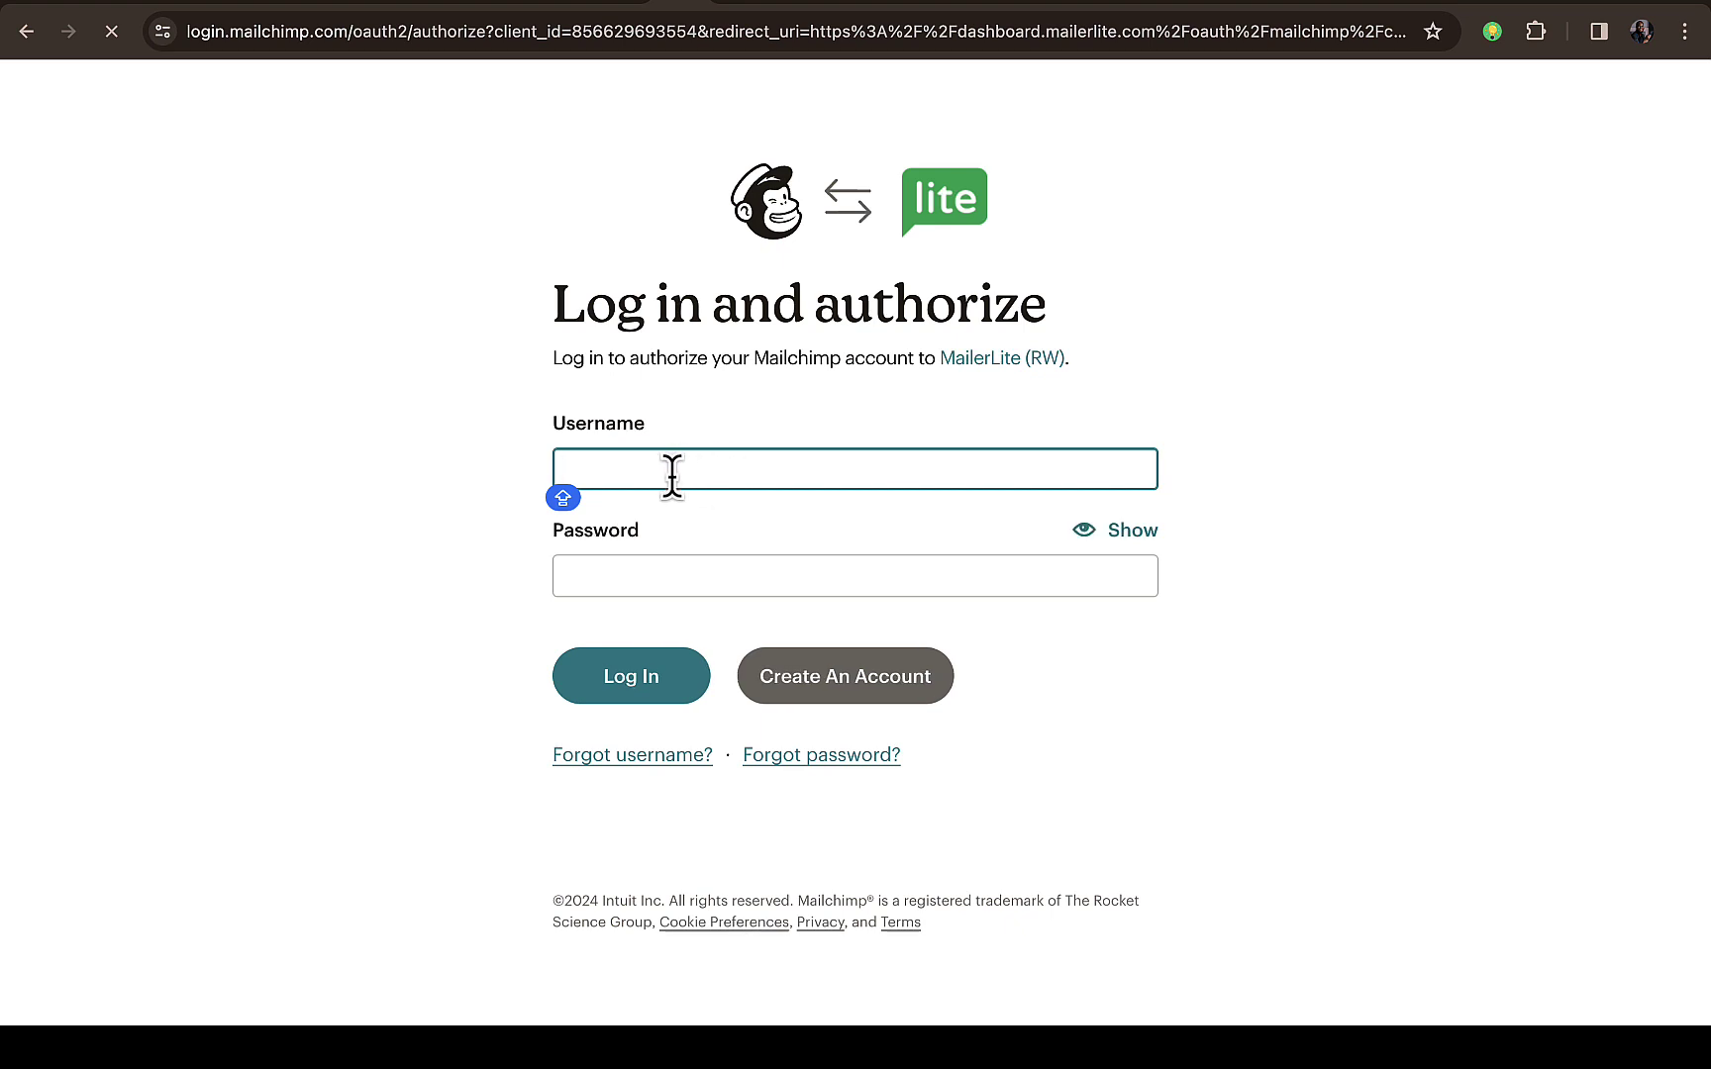
key("Caps_Lock")
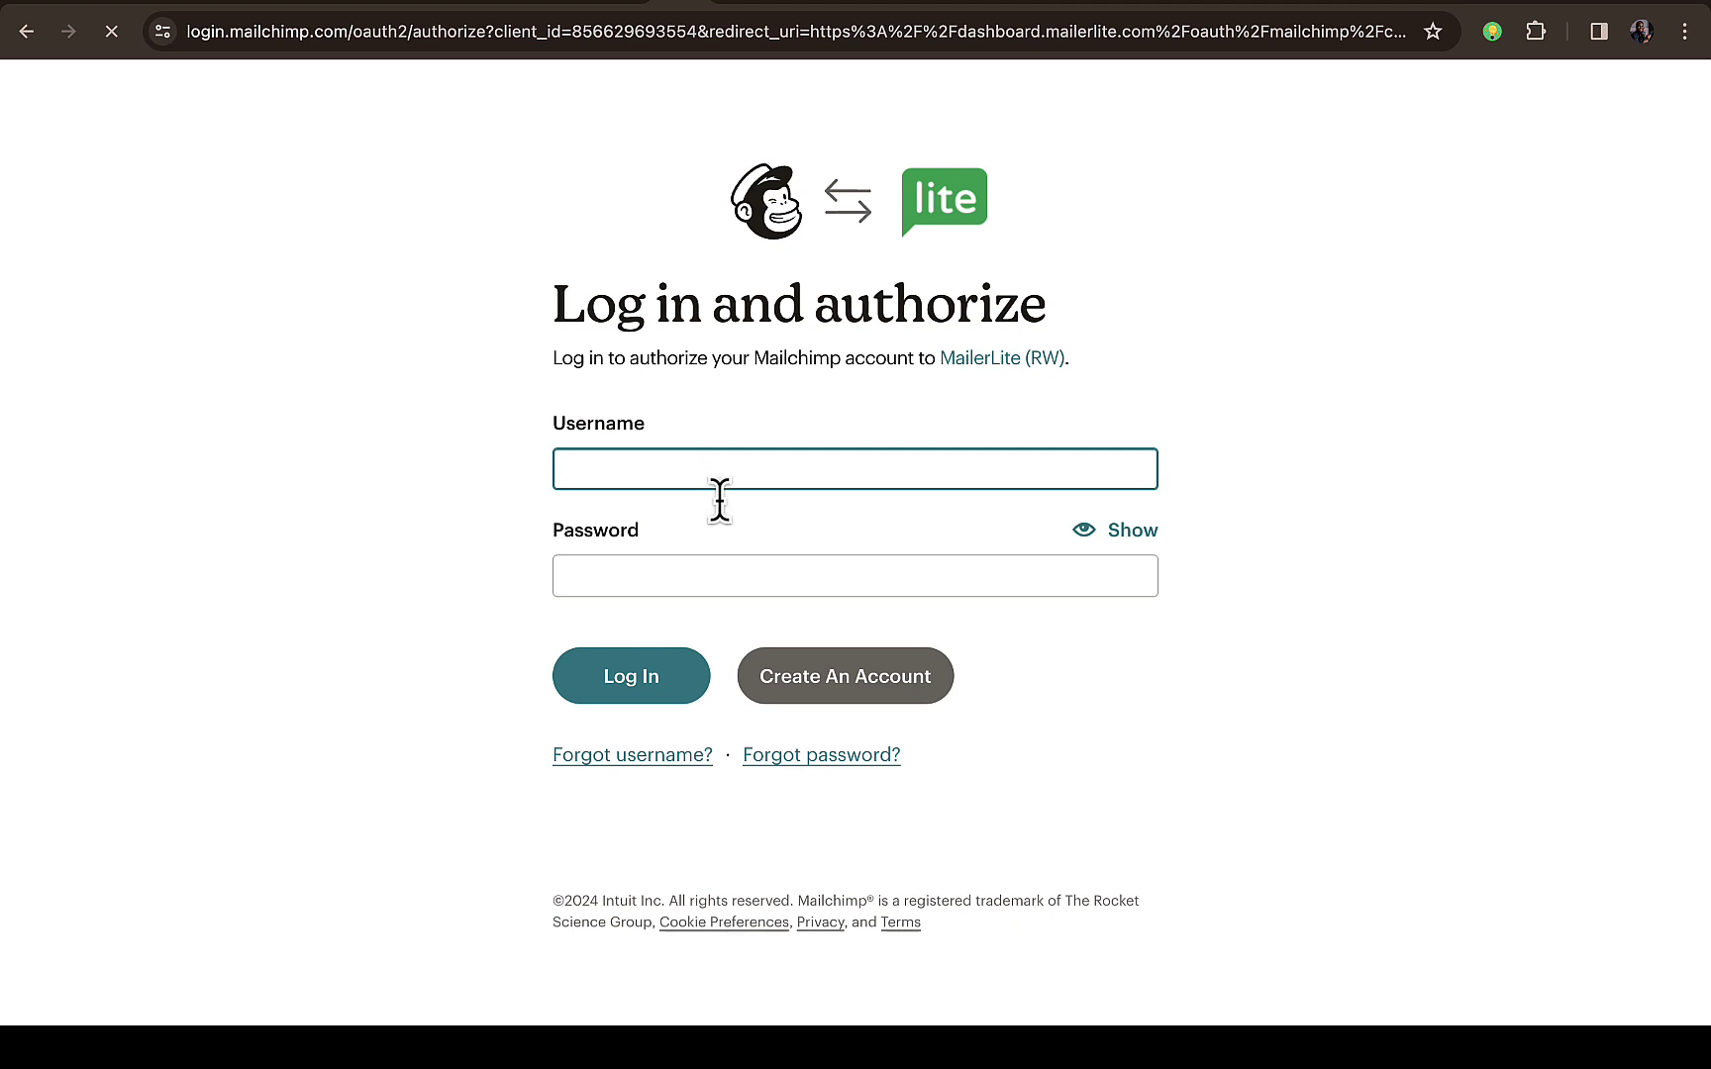
left_click(642, 462)
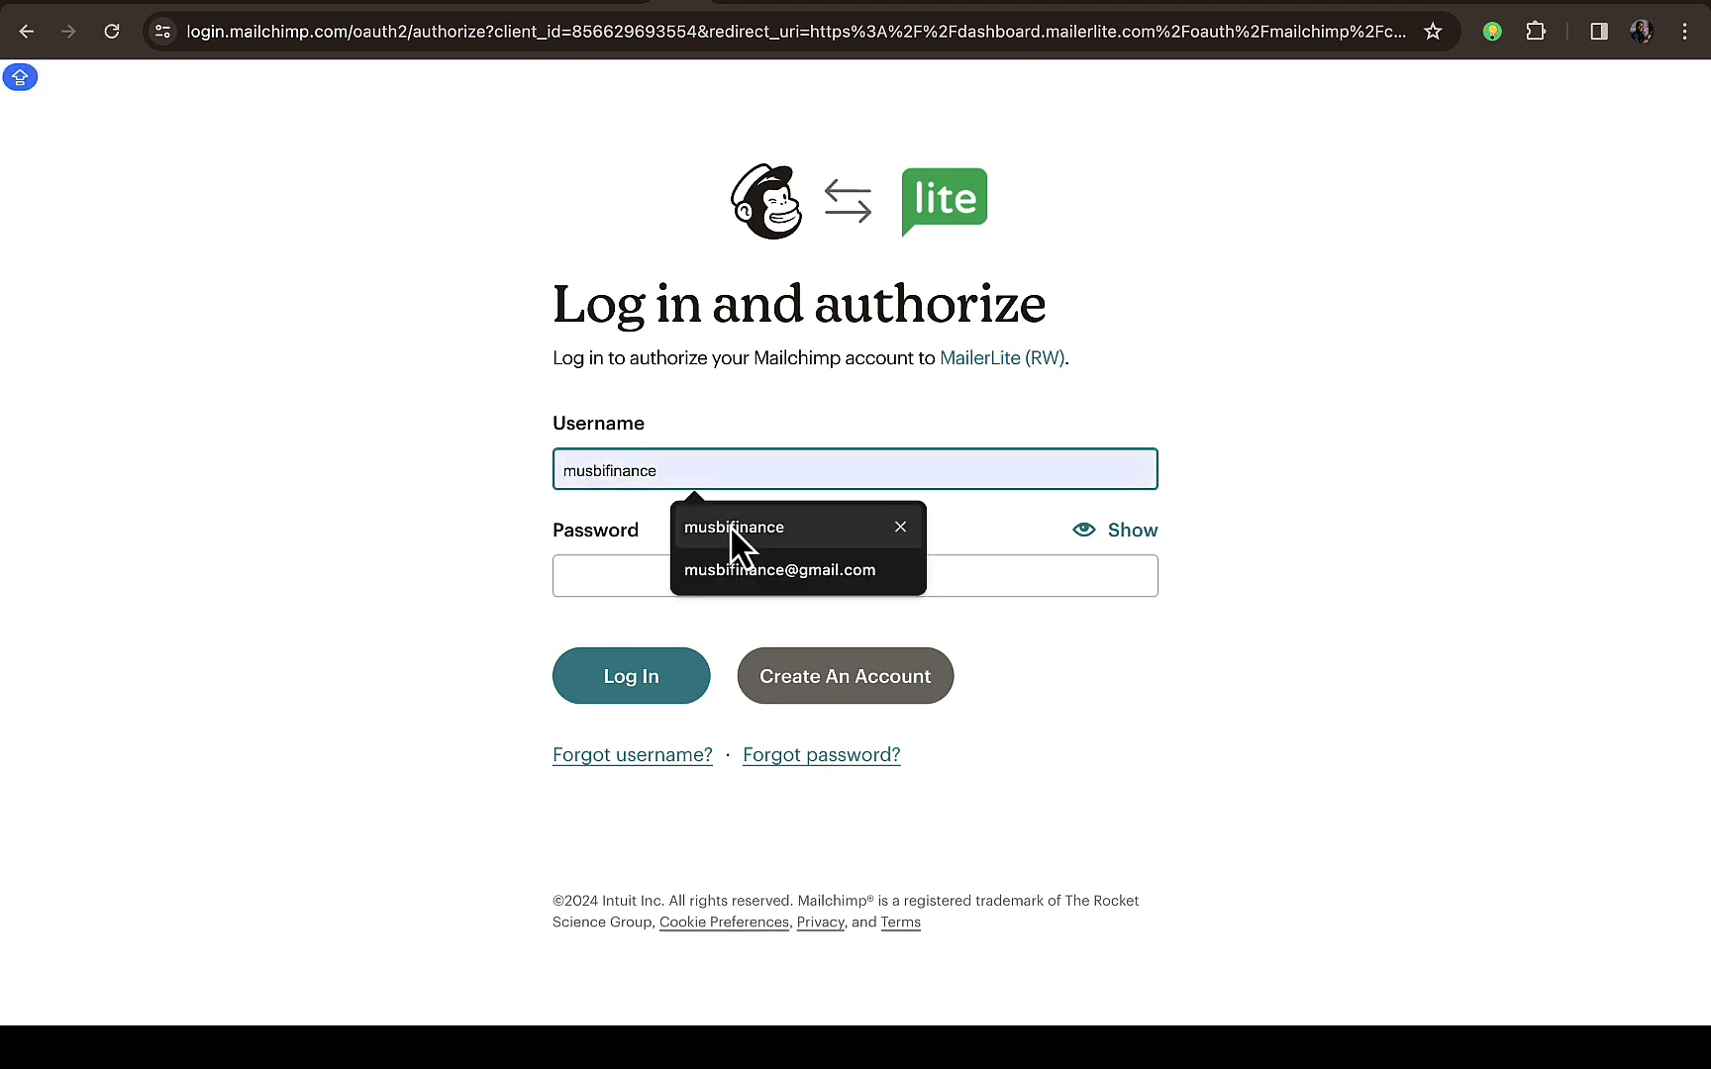
key("Escape")
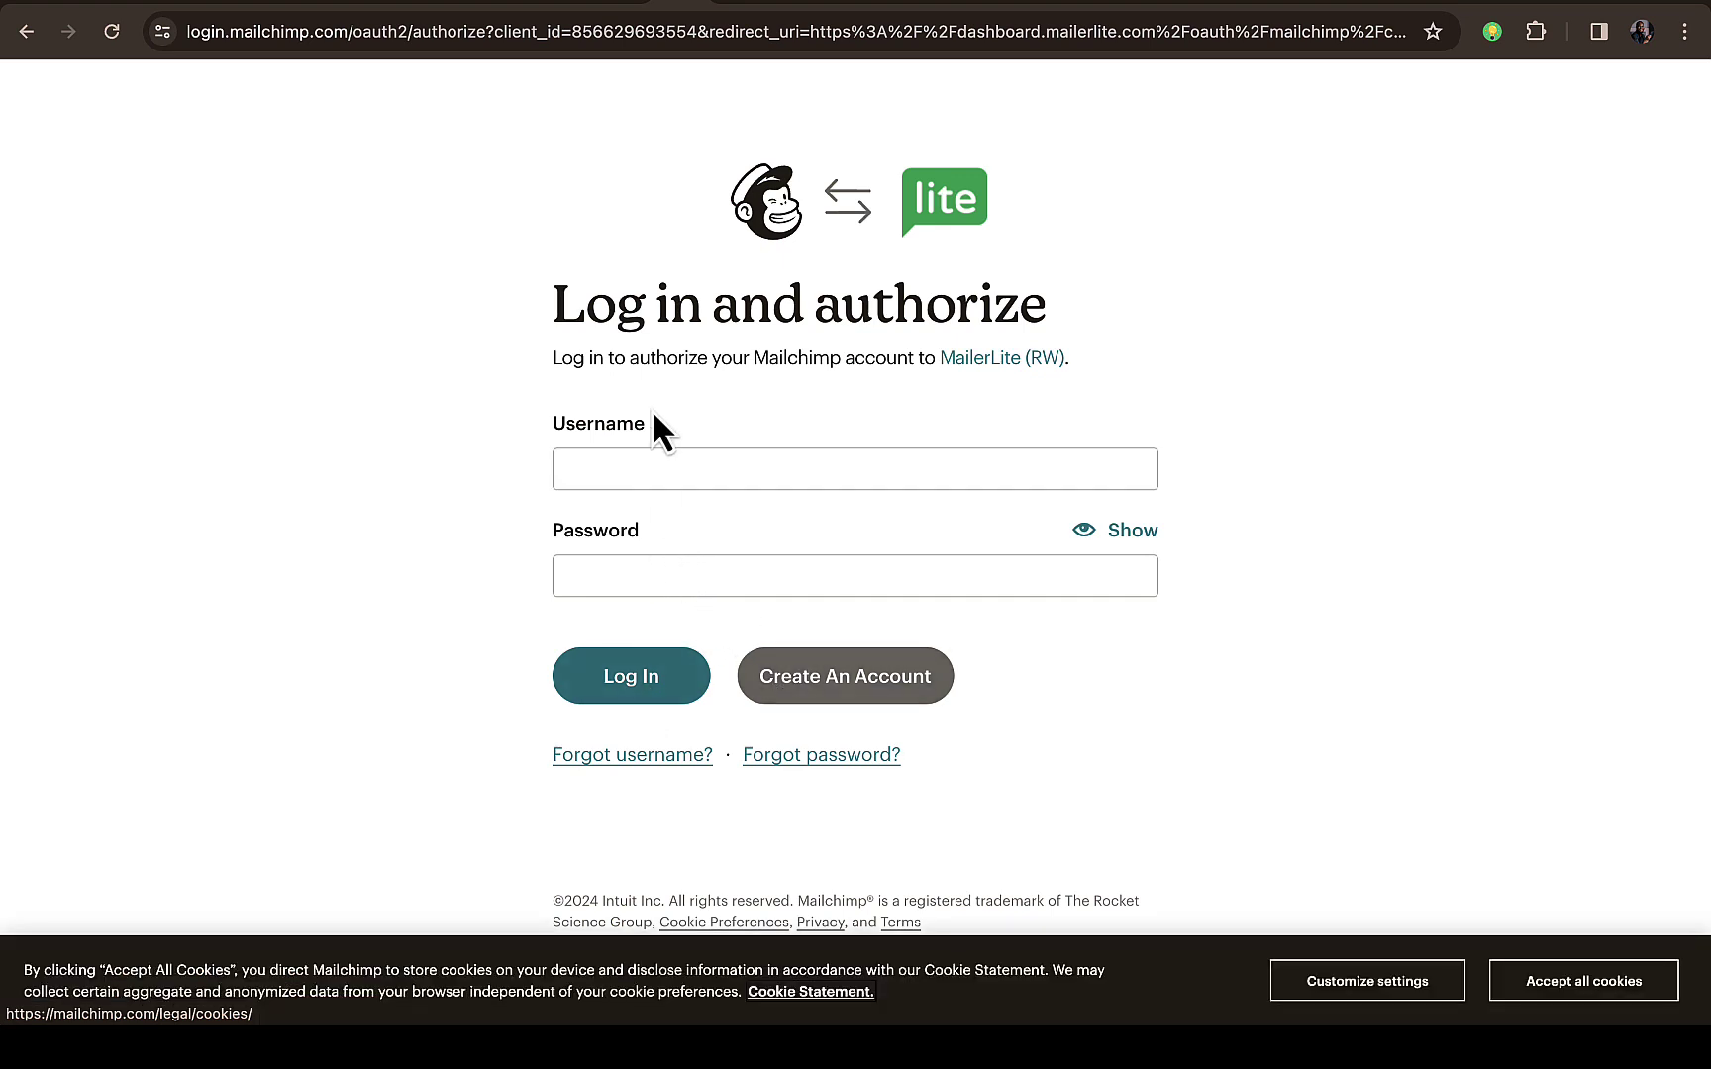
left_click(660, 470)
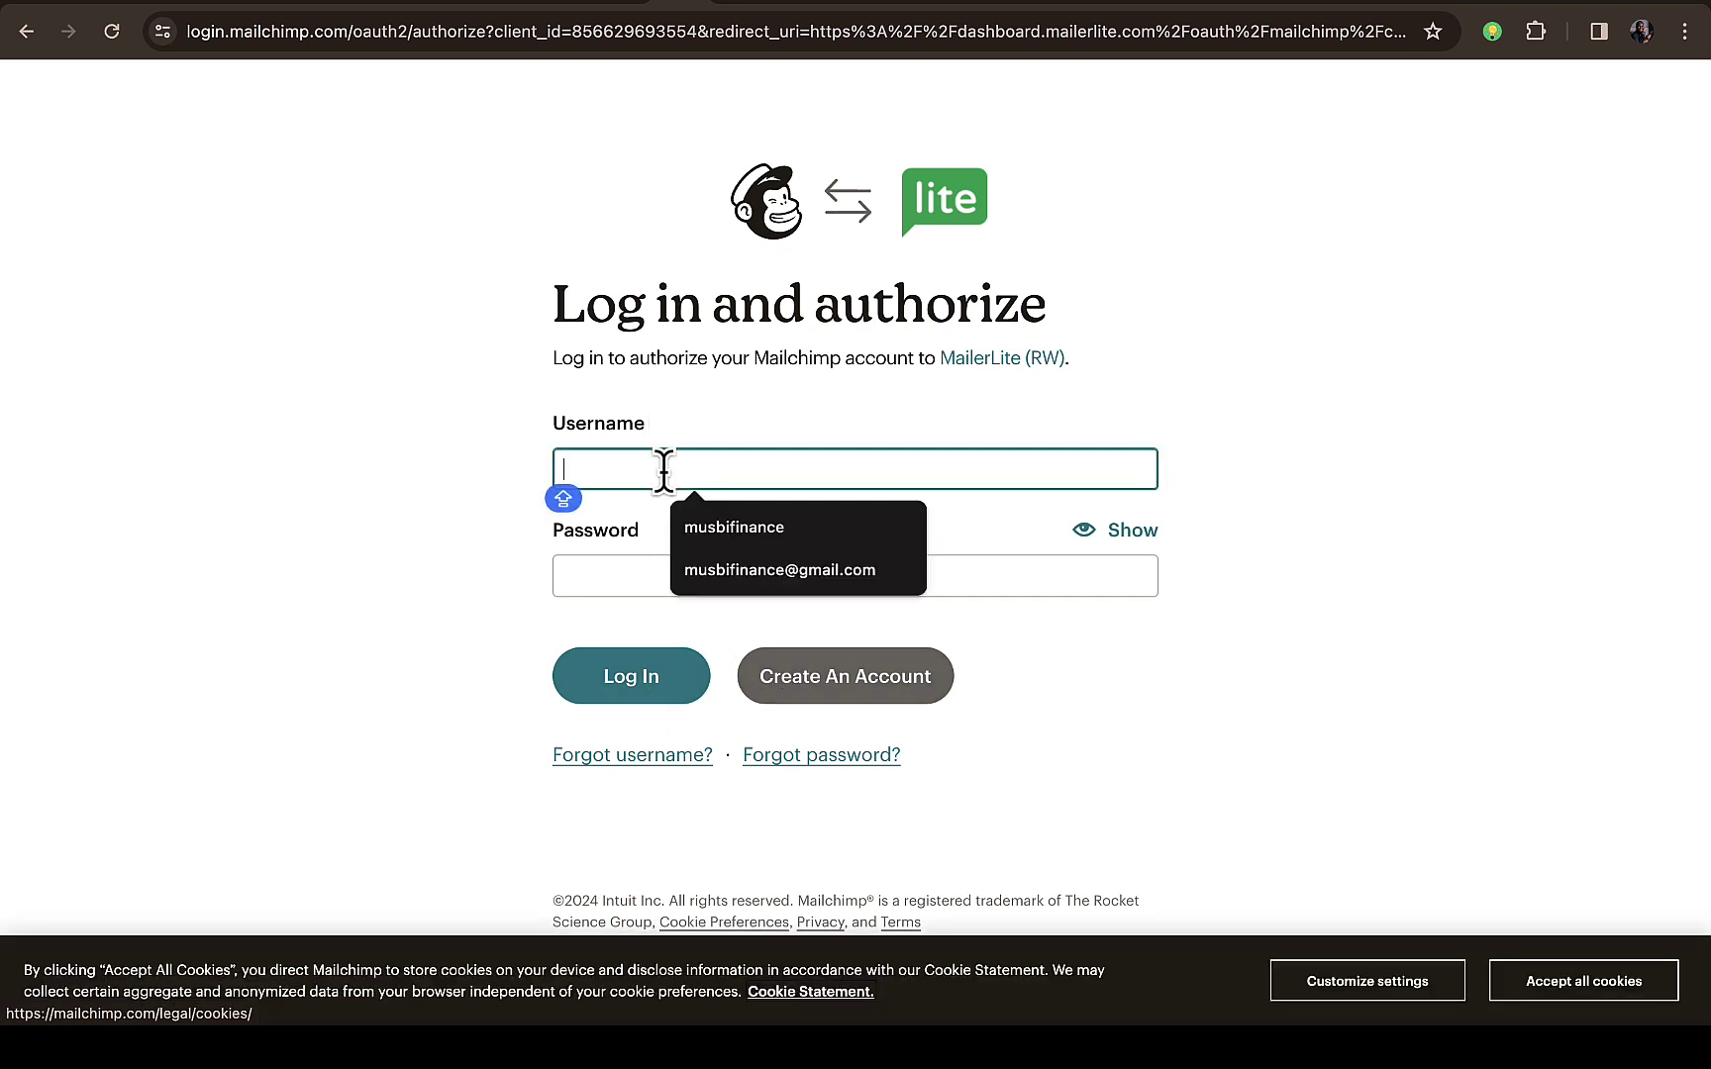
left_click(771, 576)
Enter the account password and submit the Mailchimp login.
left_click(706, 574)
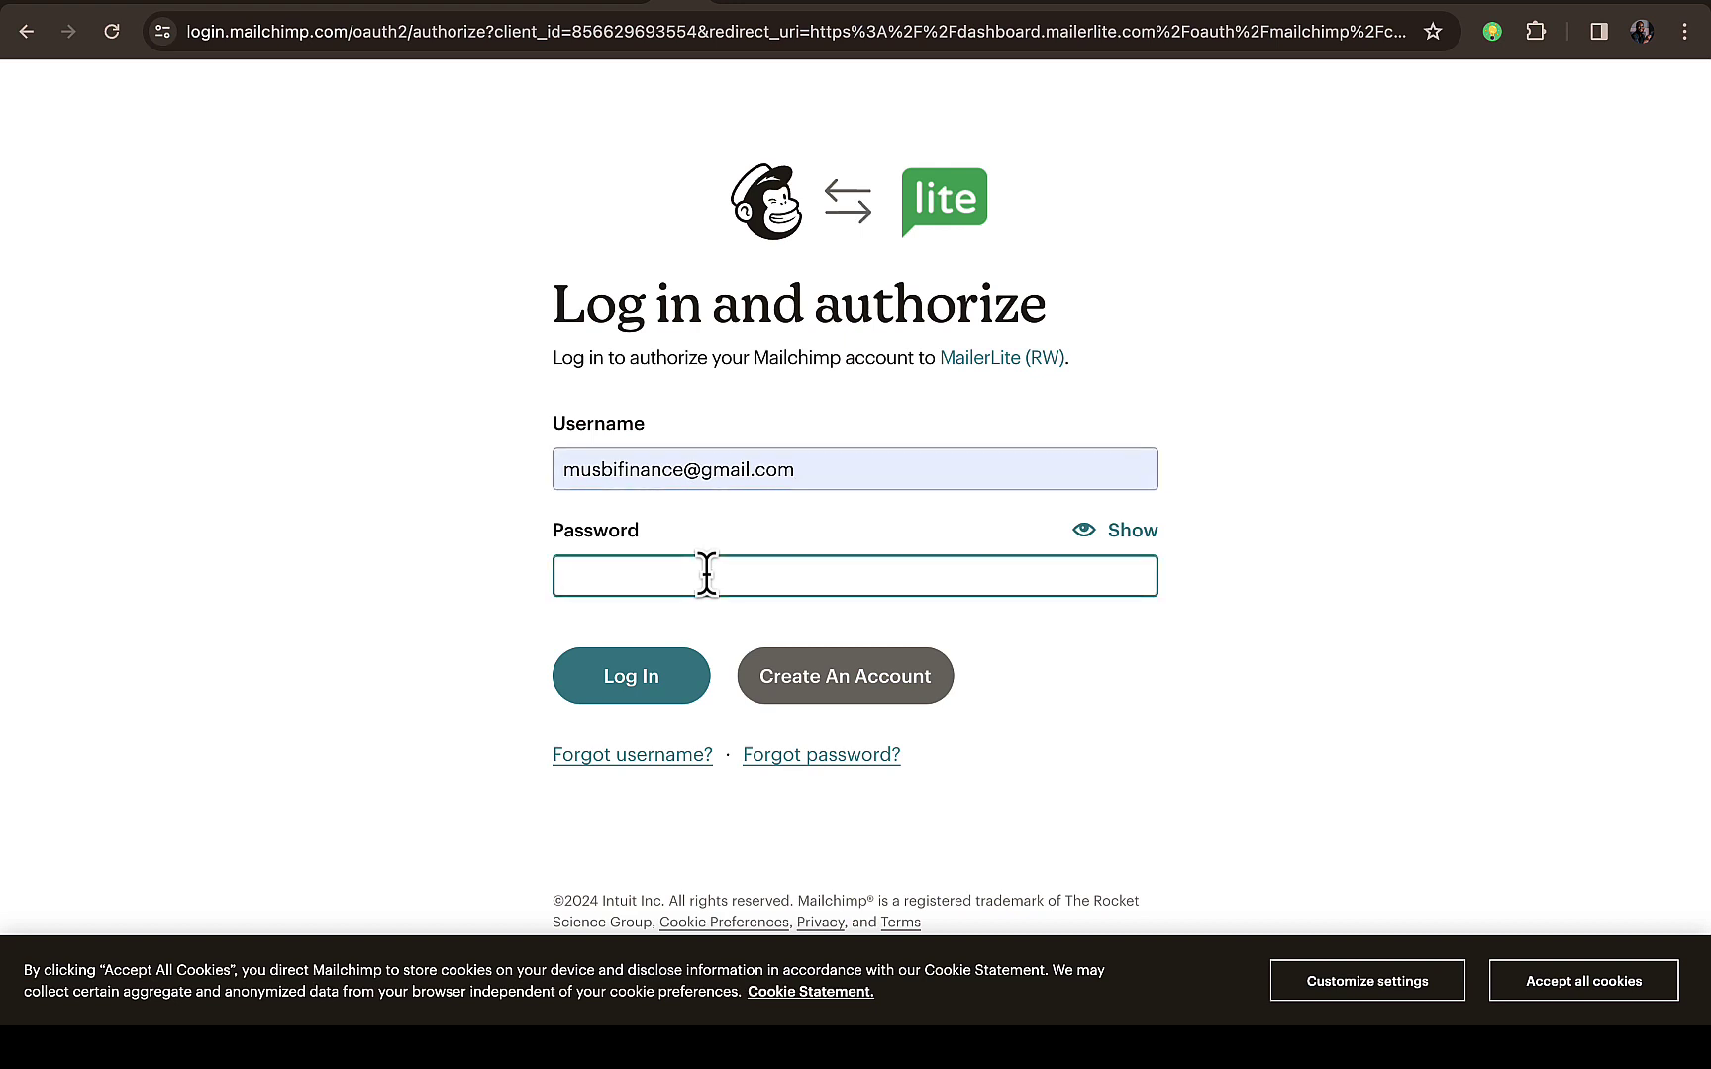
type("••••••••••••••")
left_click(636, 681)
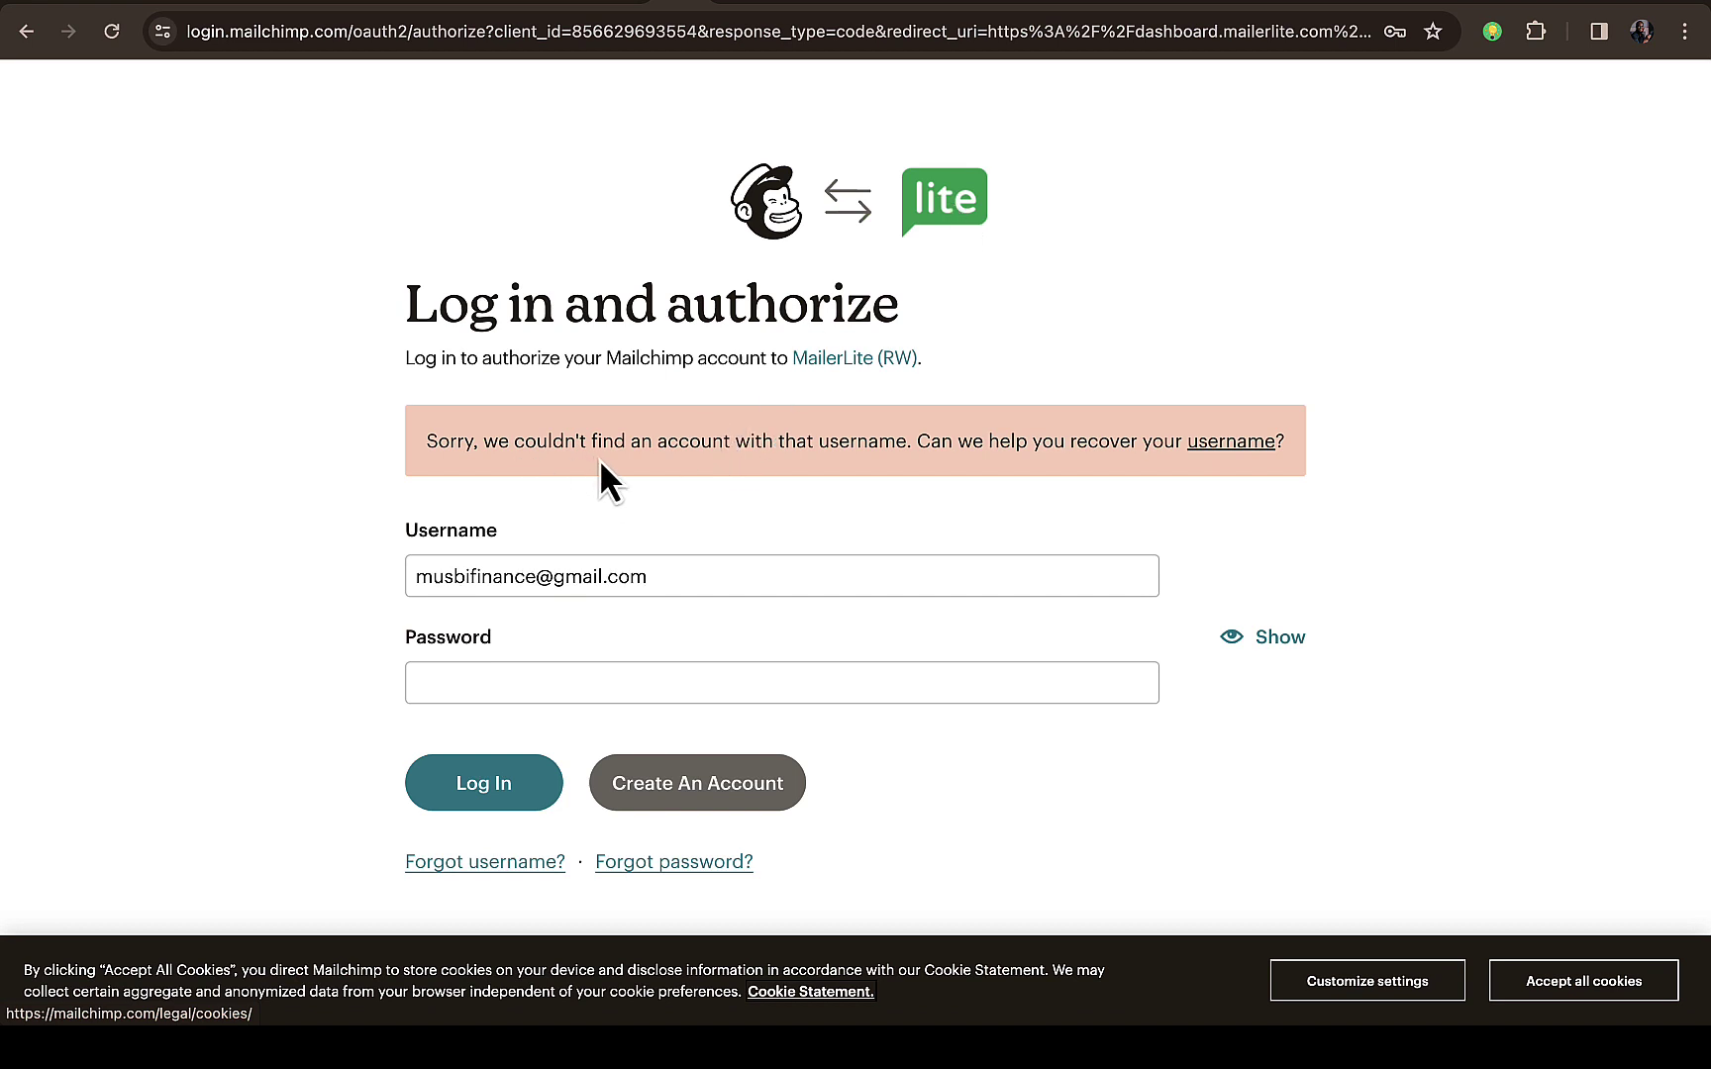
Strip the e-mail domain from the Username and re-enter the account password.
left_click(660, 579)
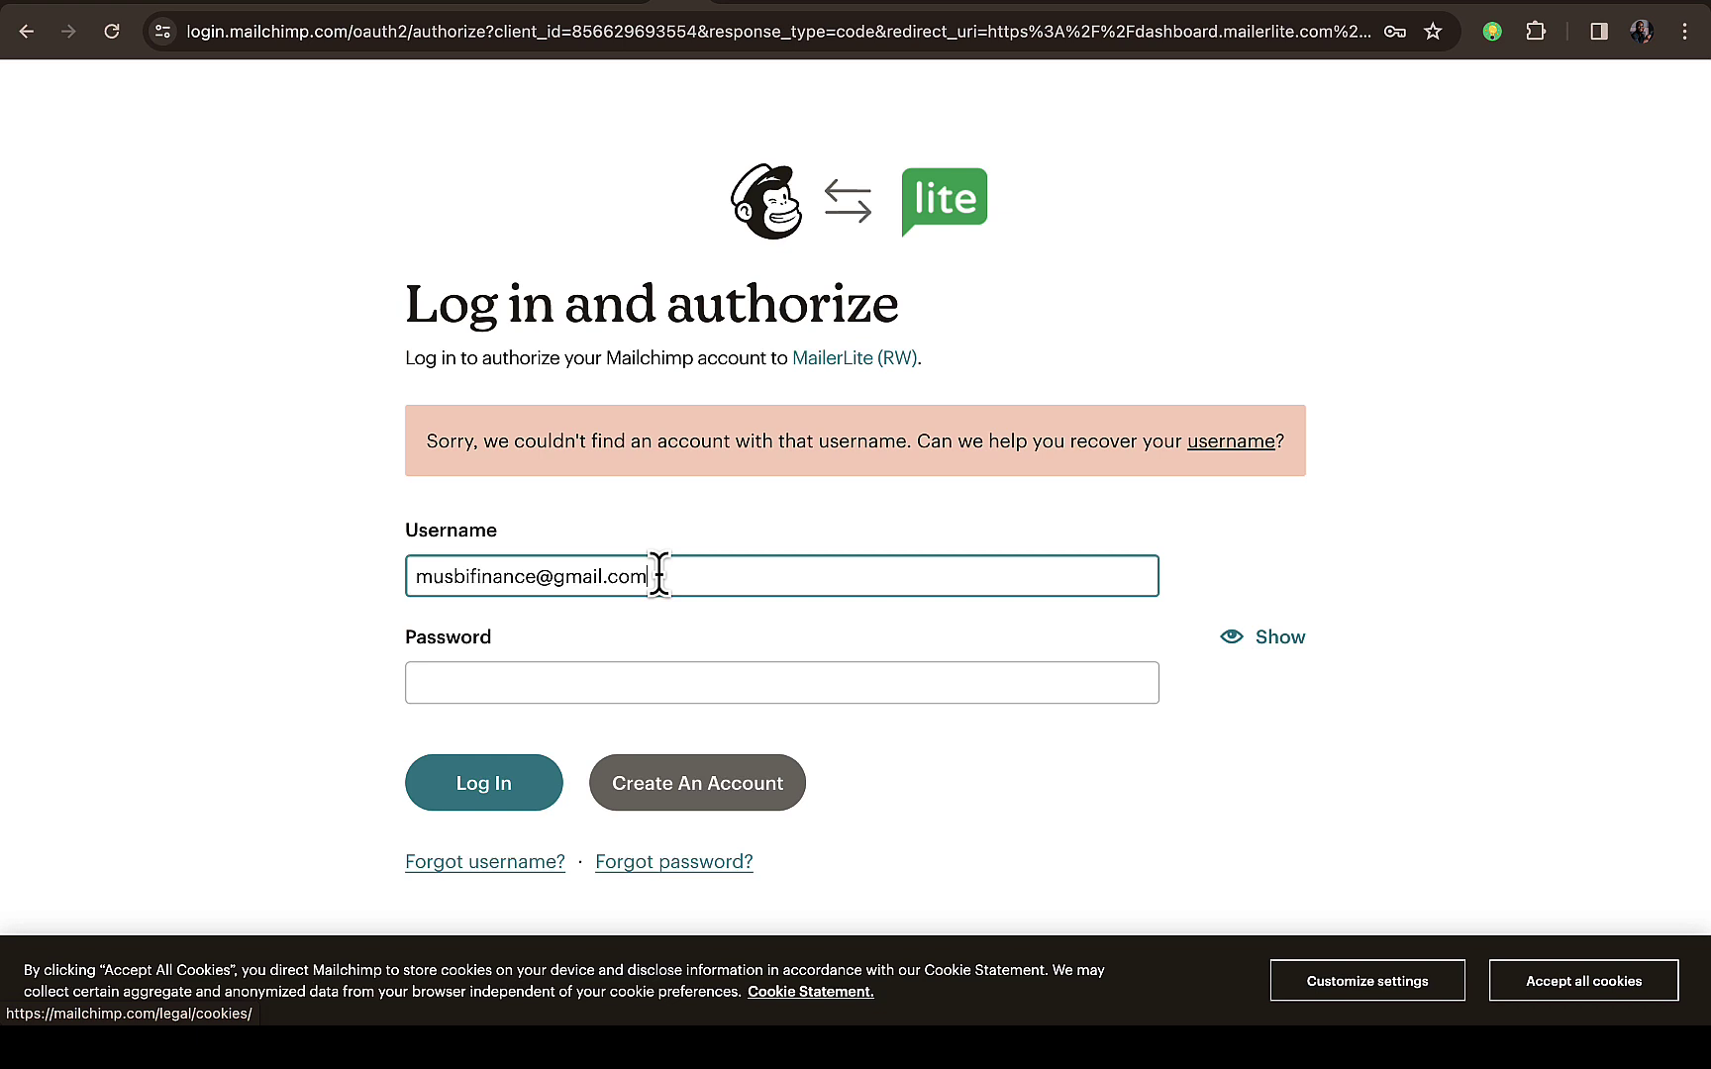
key("BackSpace")
key("BackSpace")
key("BackSpace")
key("BackSpace")
key("BackSpace")
key("BackSpace")
key("BackSpace")
key("BackSpace")
key("BackSpace")
key("BackSpace")
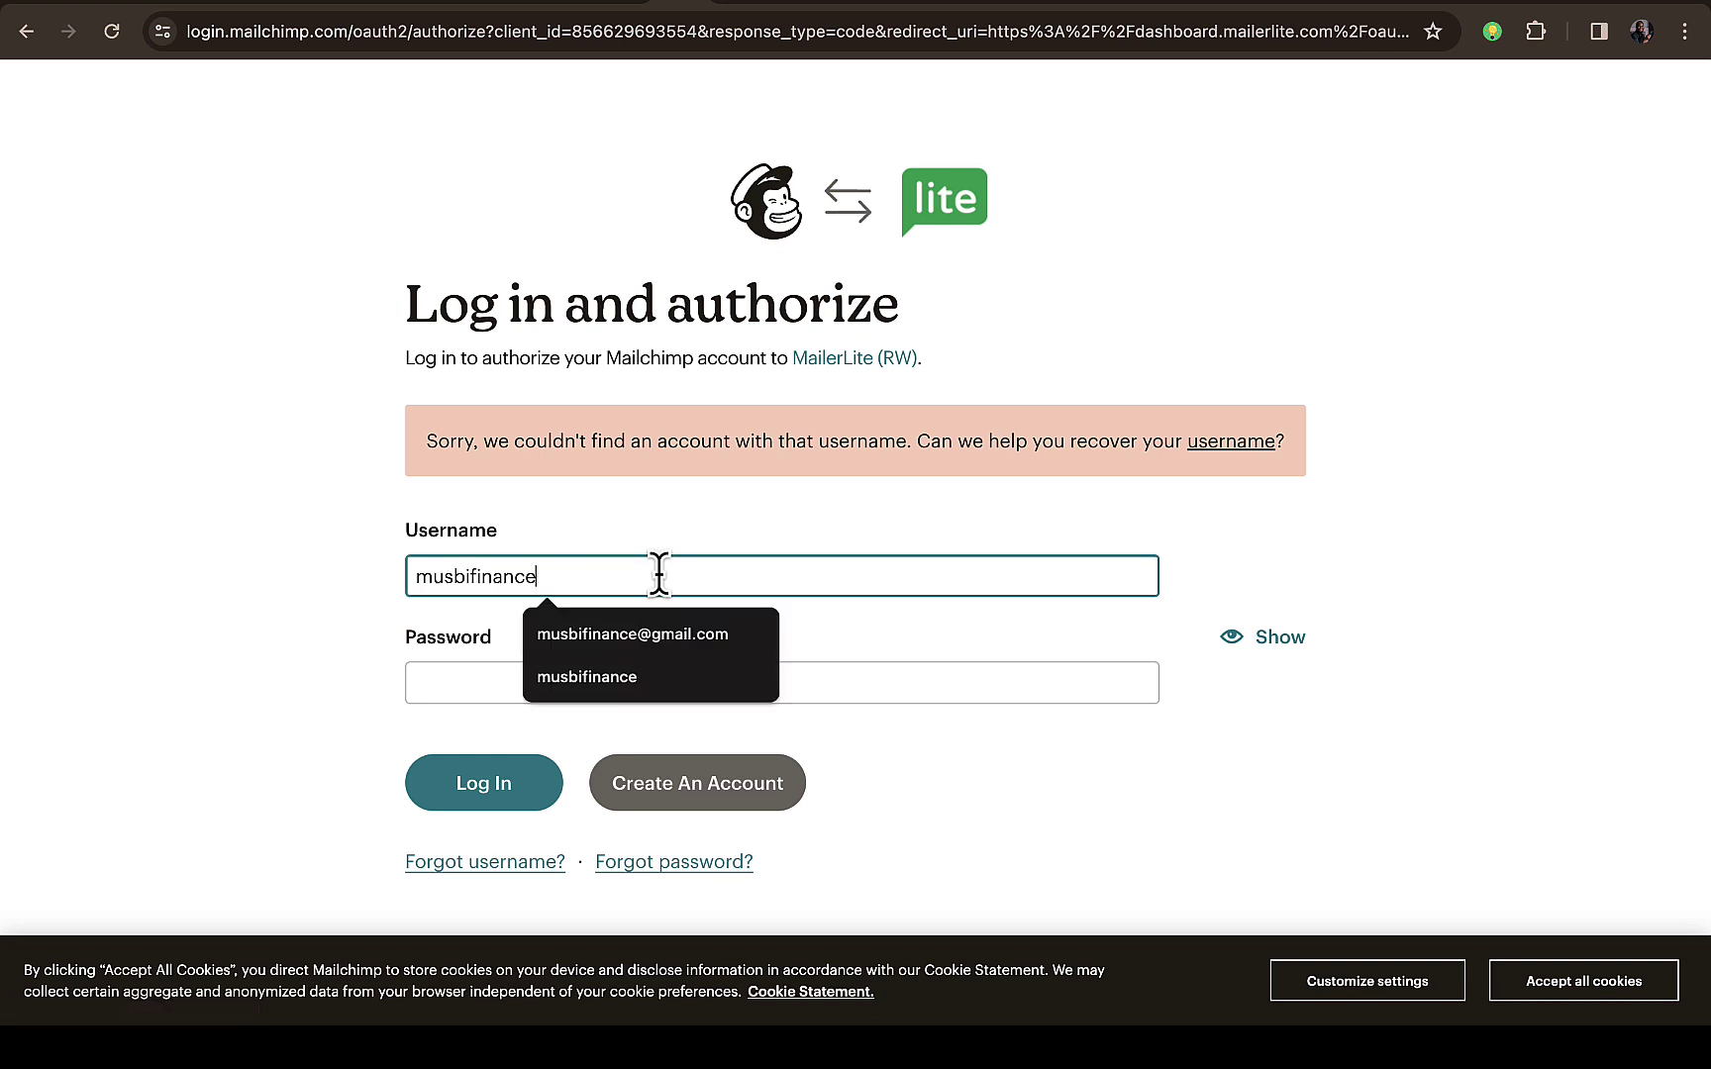
left_click(486, 679)
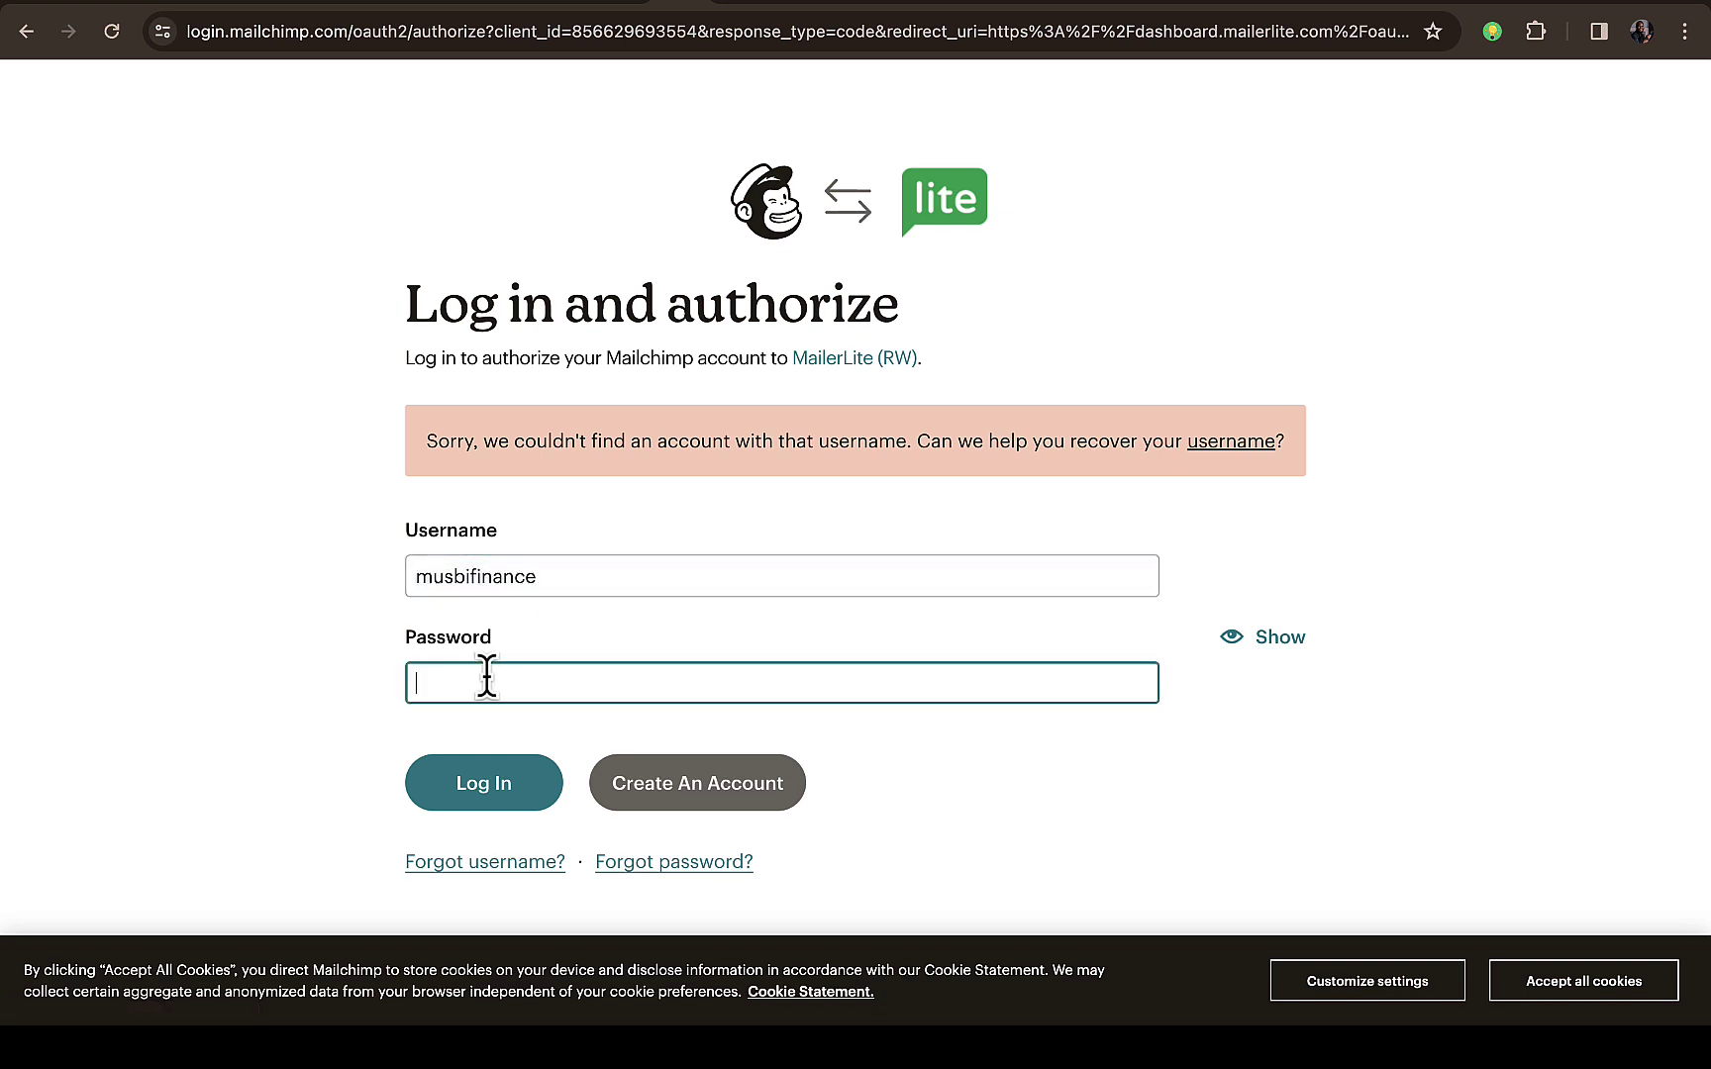
type("•••••••••••••••")
Submit the corrected login, then after the wrong-password error return to an empty login page.
left_click(492, 802)
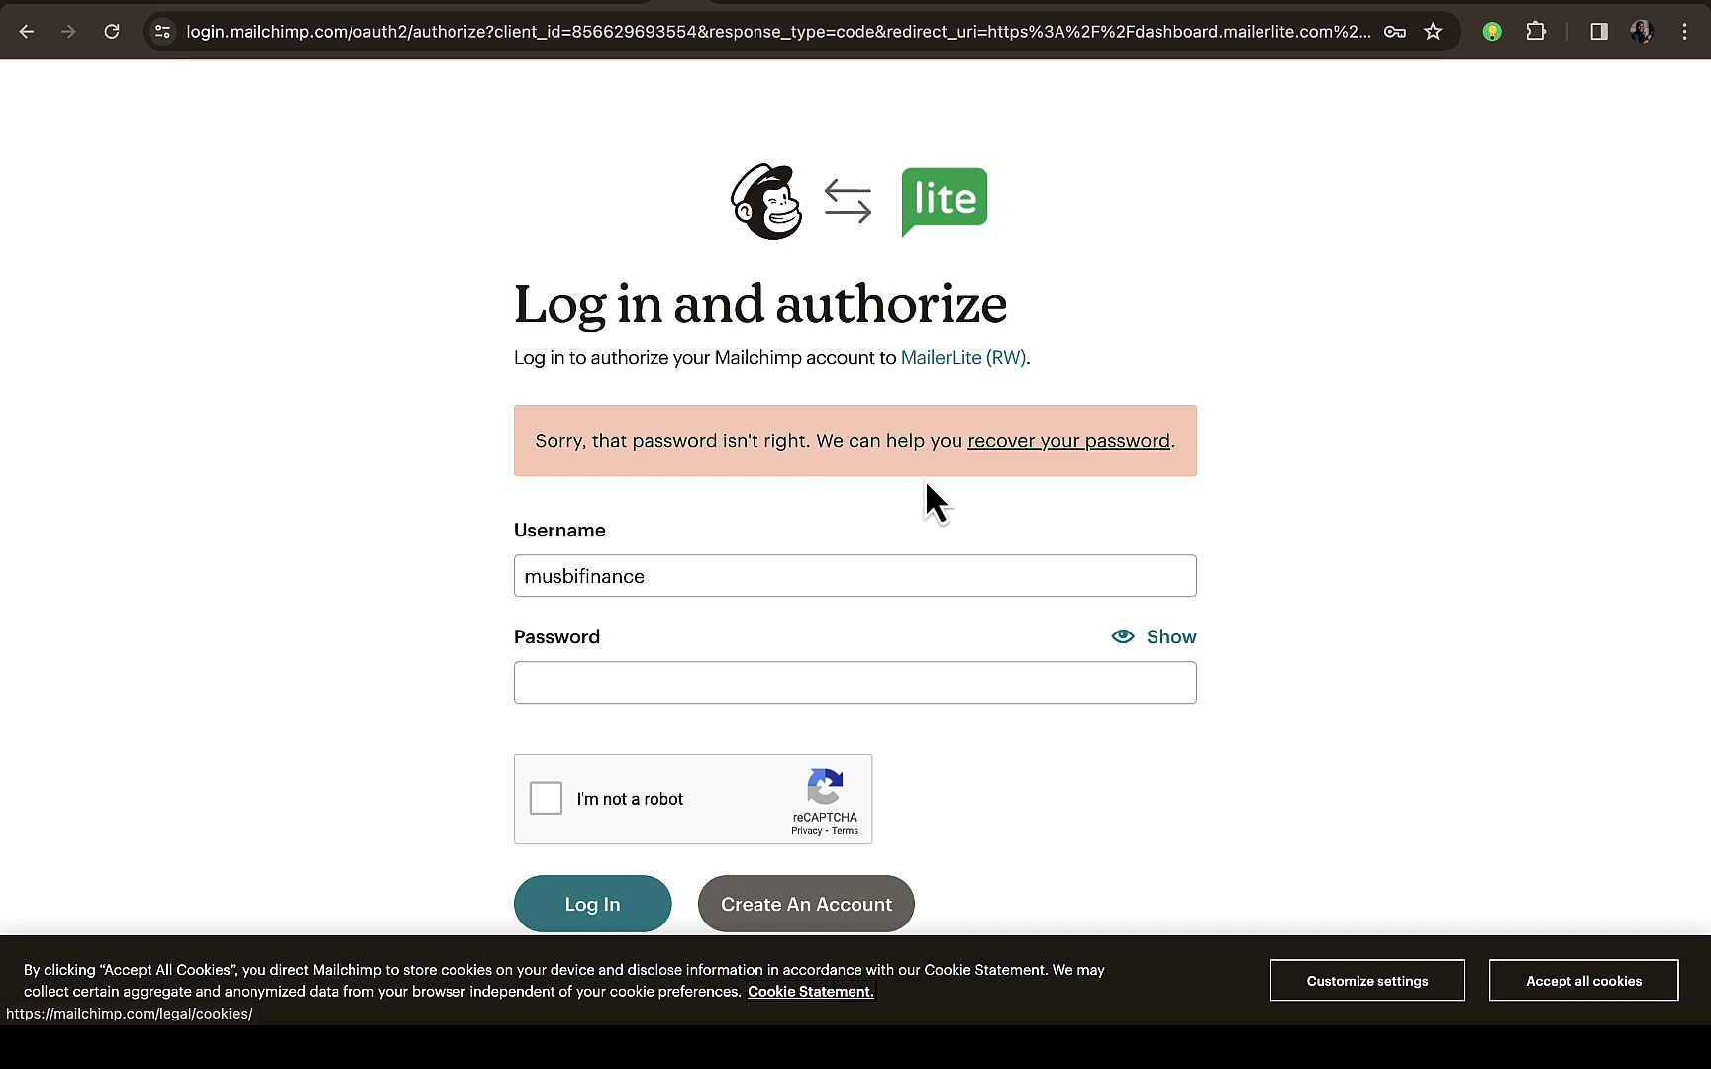
scroll(925, 480, "down", 1)
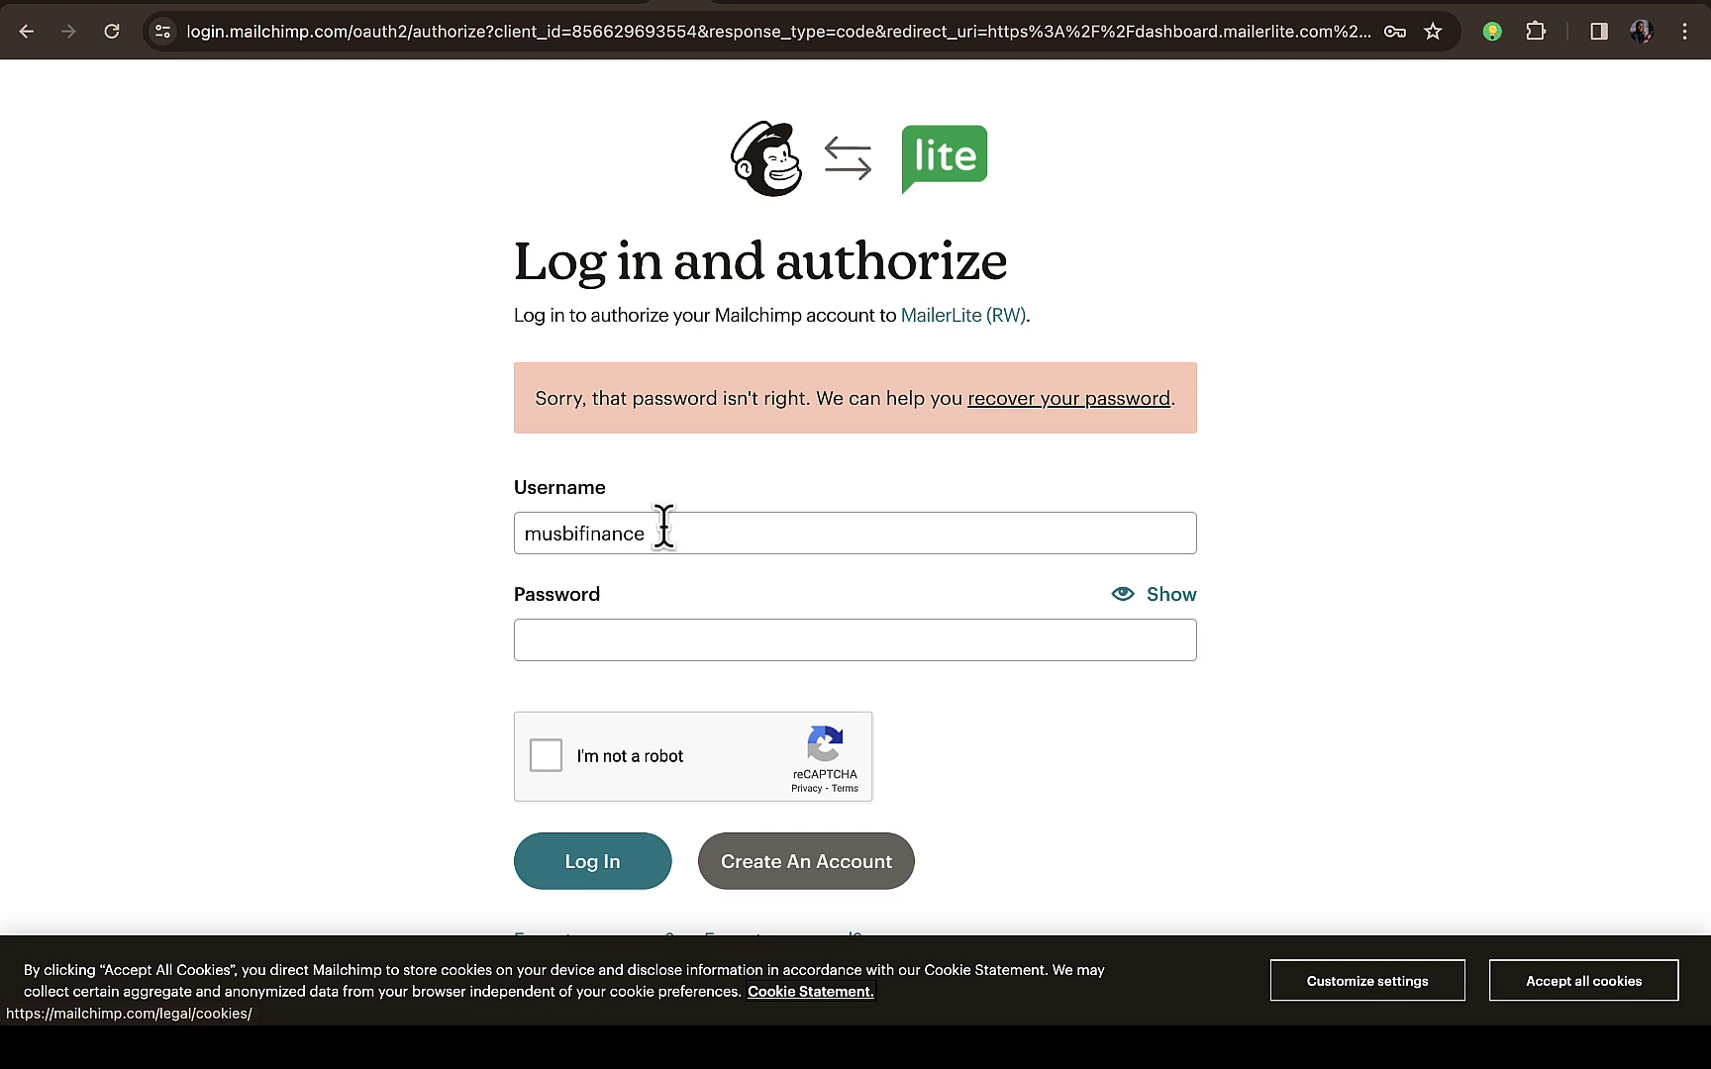
left_click(24, 32)
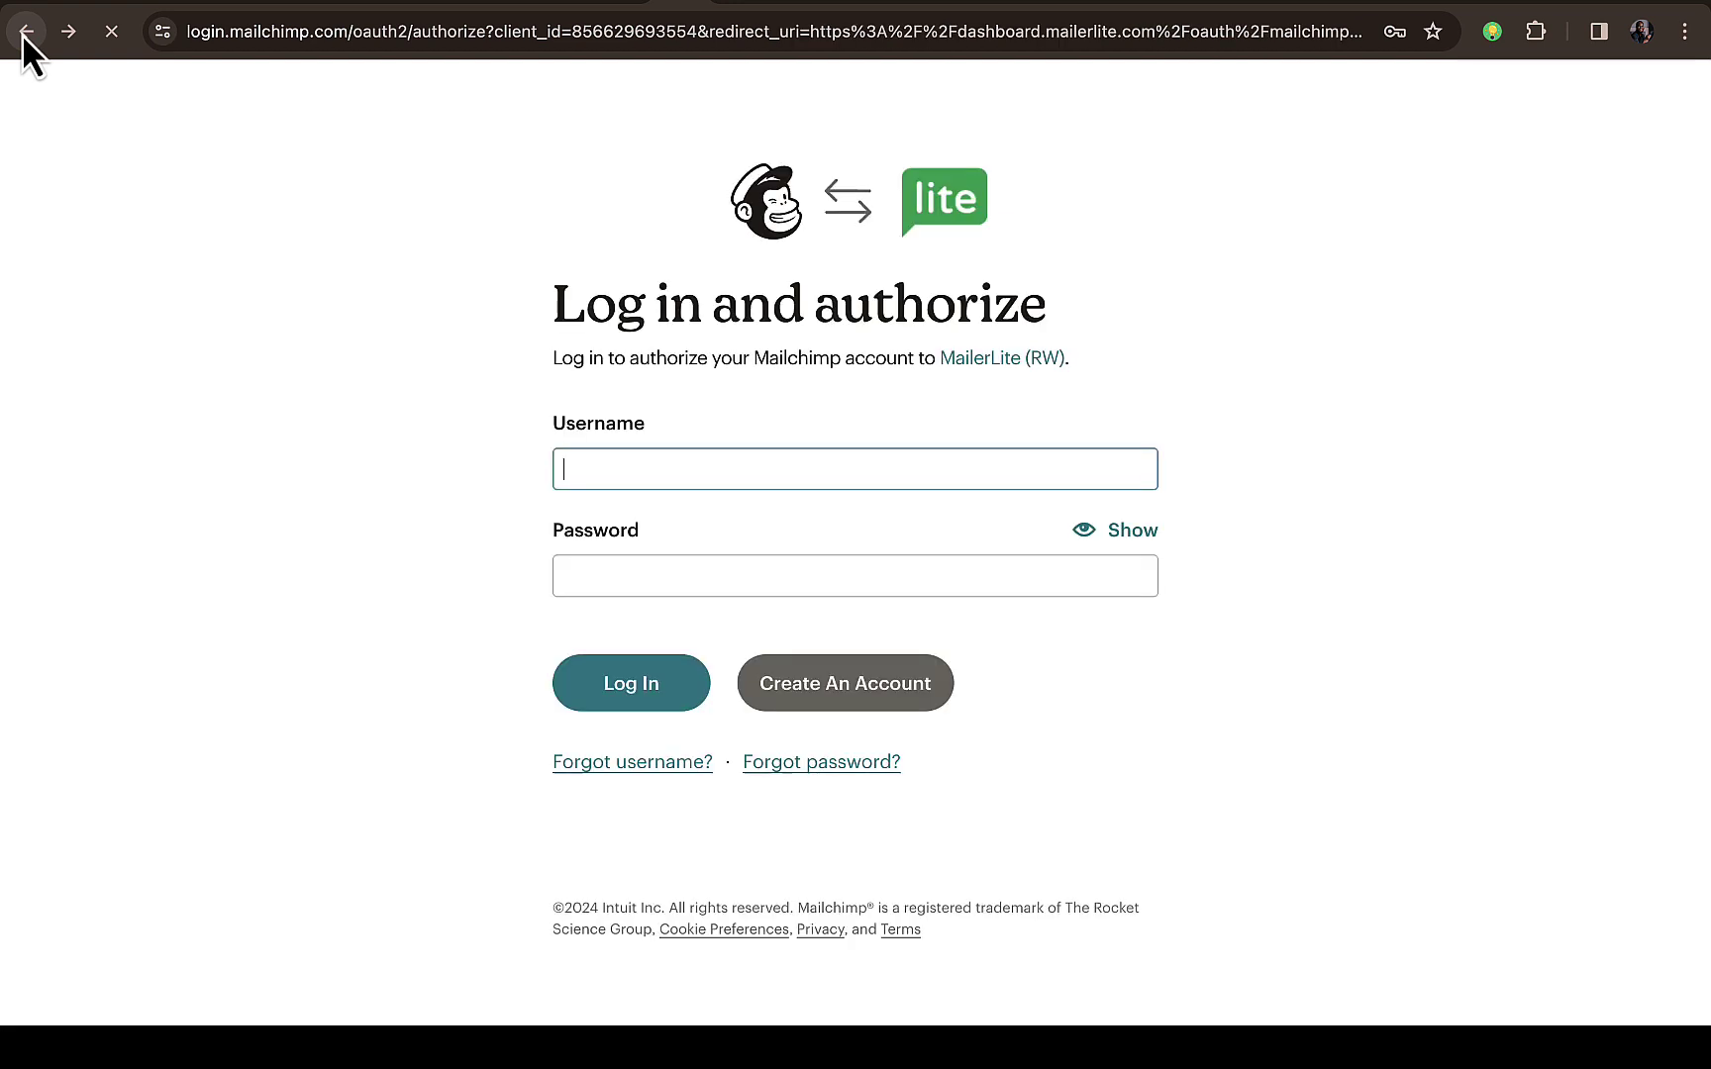
Go back to MailerLite's Import from Mailchimp page.
left_click(22, 34)
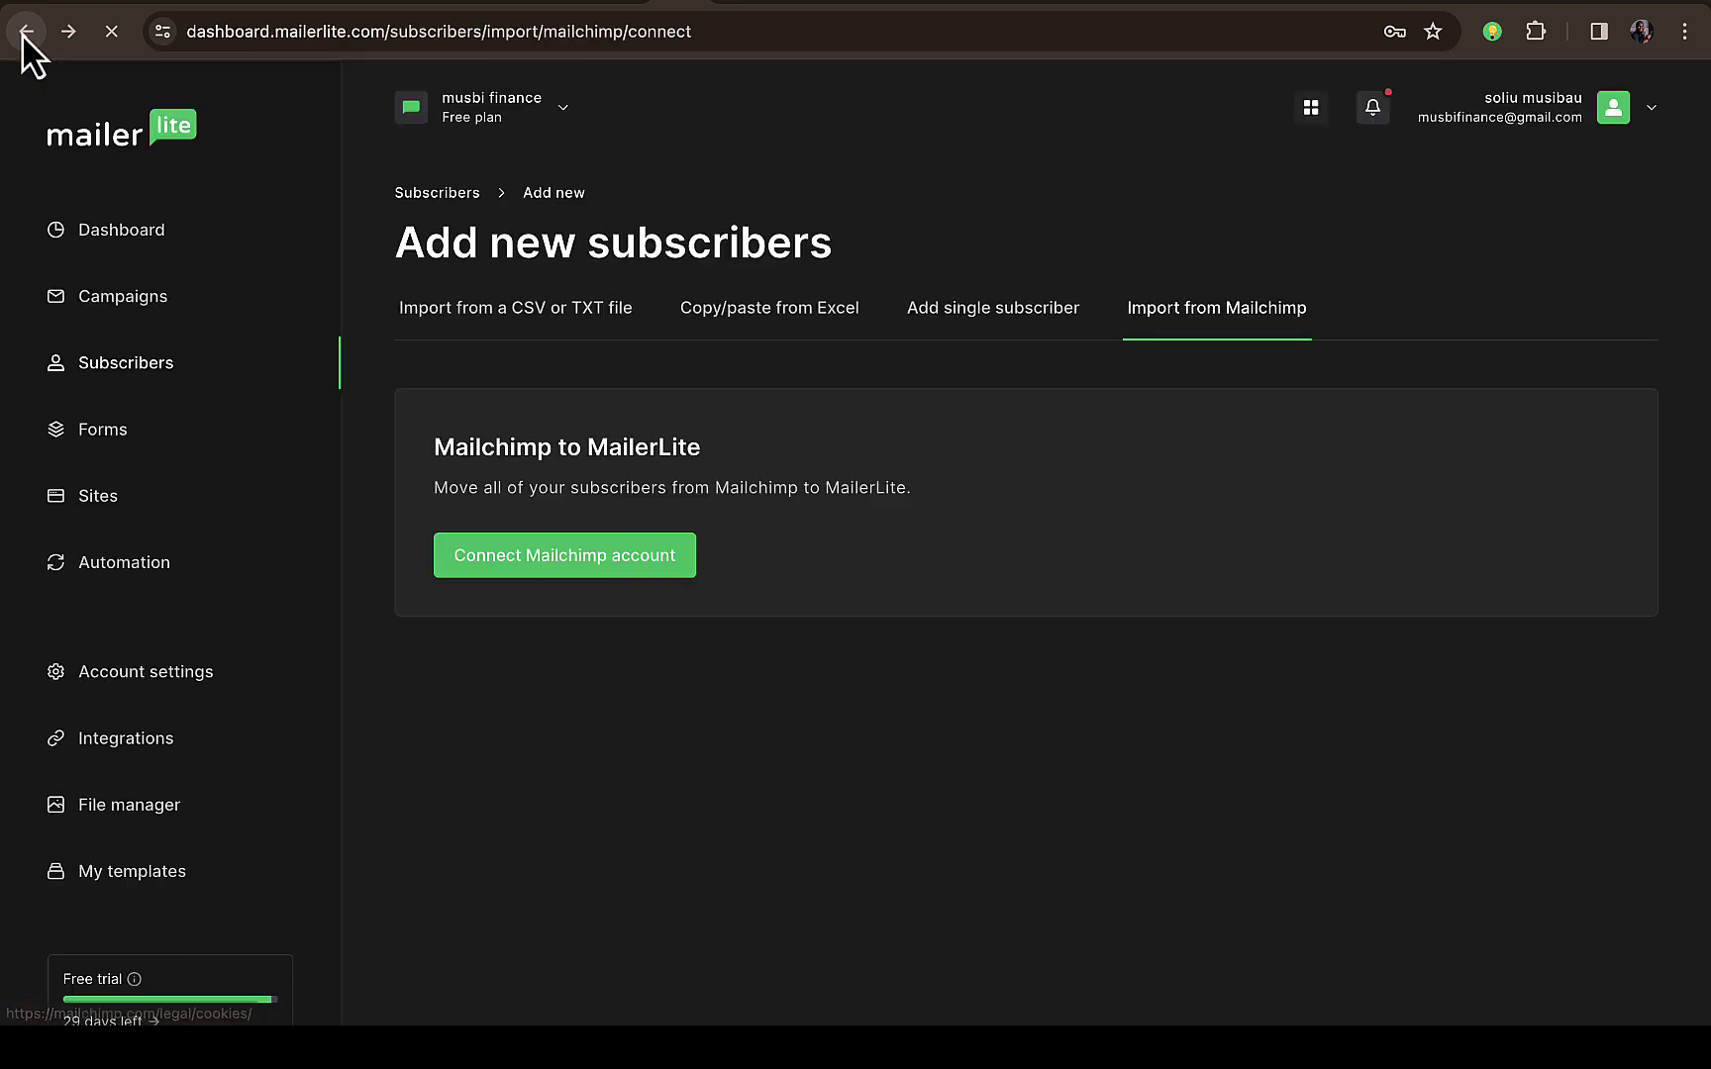